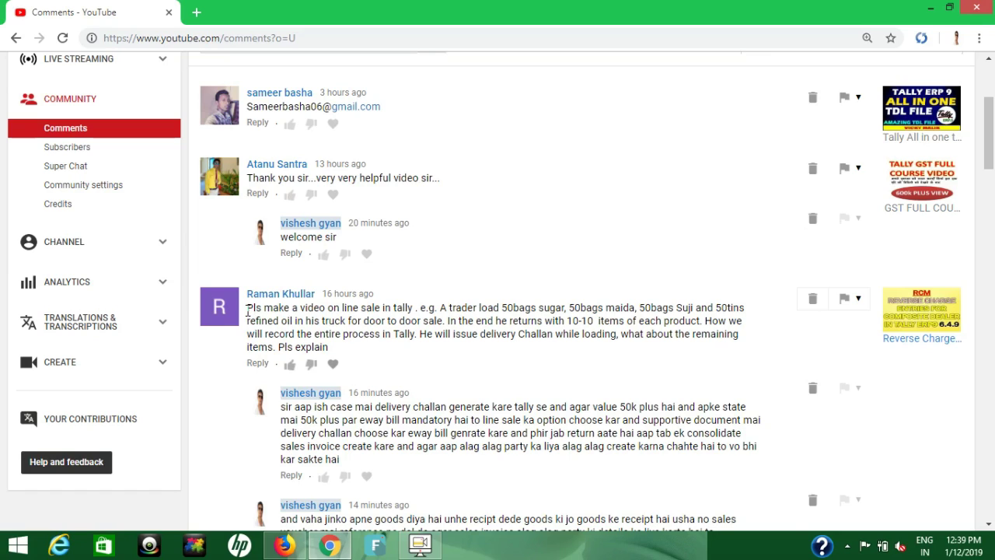
# Highlight the comment requesting a video on line sale in Tally to read it, and clear the highlight.
pyautogui.moveTo(247, 309); pyautogui.dragTo(354, 349)
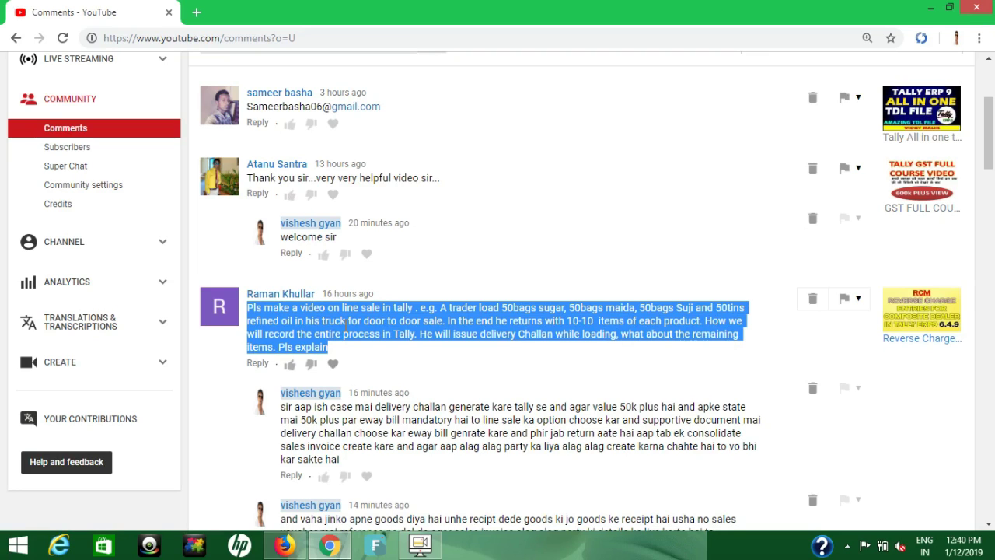
pyautogui.click(354, 356)
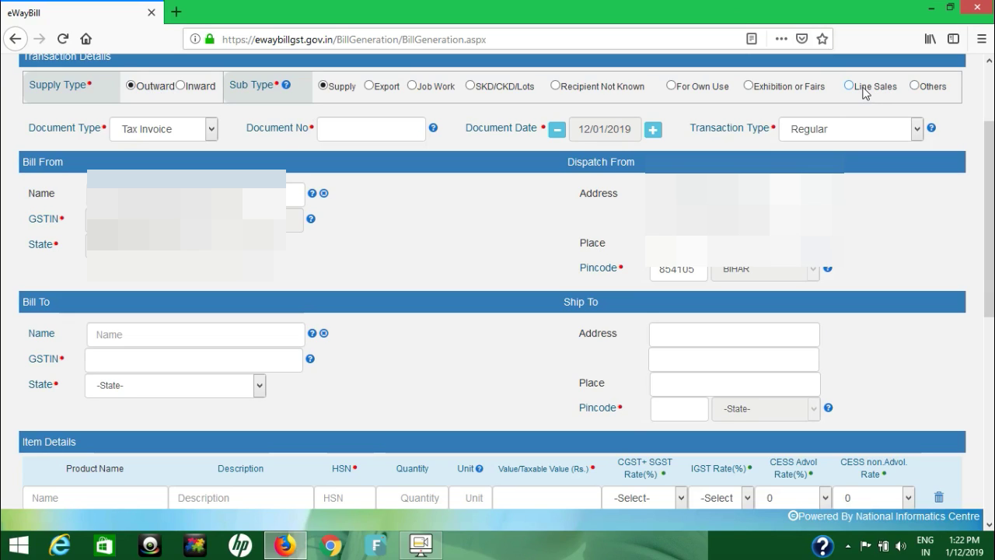
# On the e-way bill portal, view the document types offered for an outward supply and close the list.
pyautogui.click(212, 131)
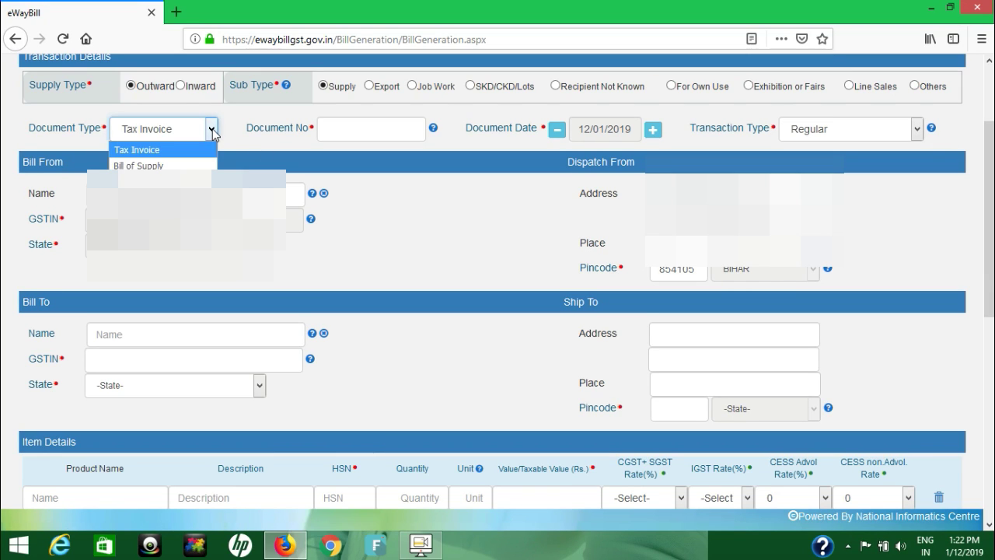
pyautogui.click(212, 130)
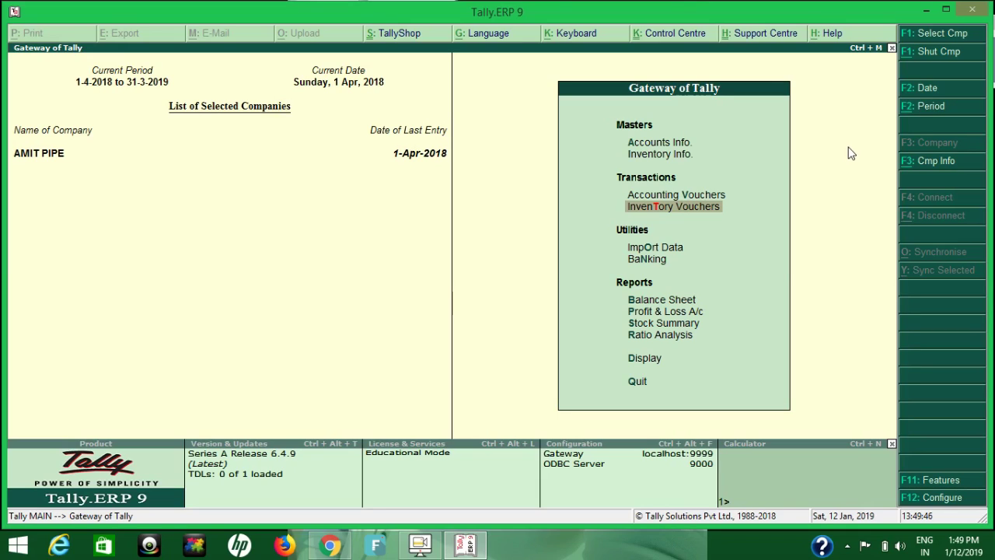
# In Tally.ERP 9, open the company's inventory features and go to the tracking numbers option for delivery and receipt notes.
pyautogui.click(951, 480)
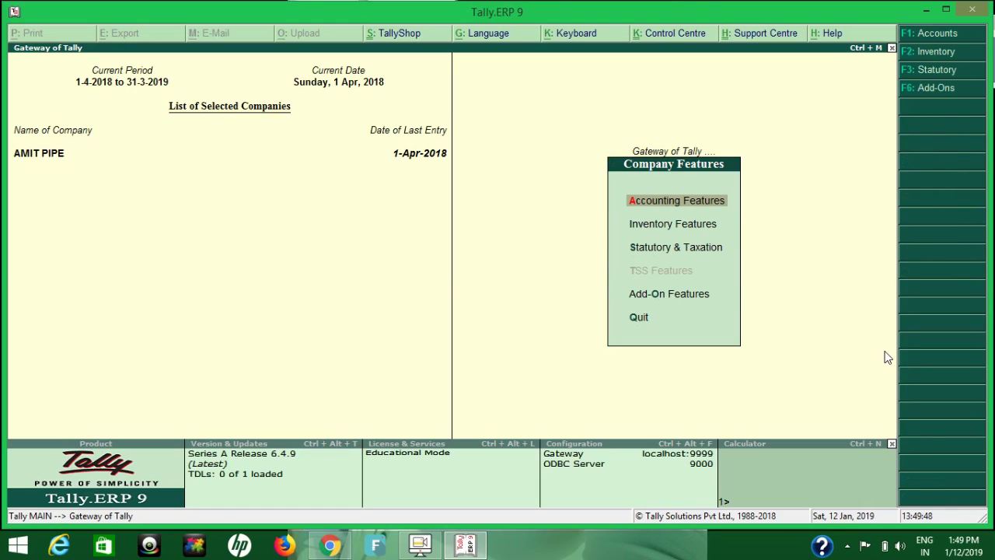
pyautogui.press('Down')
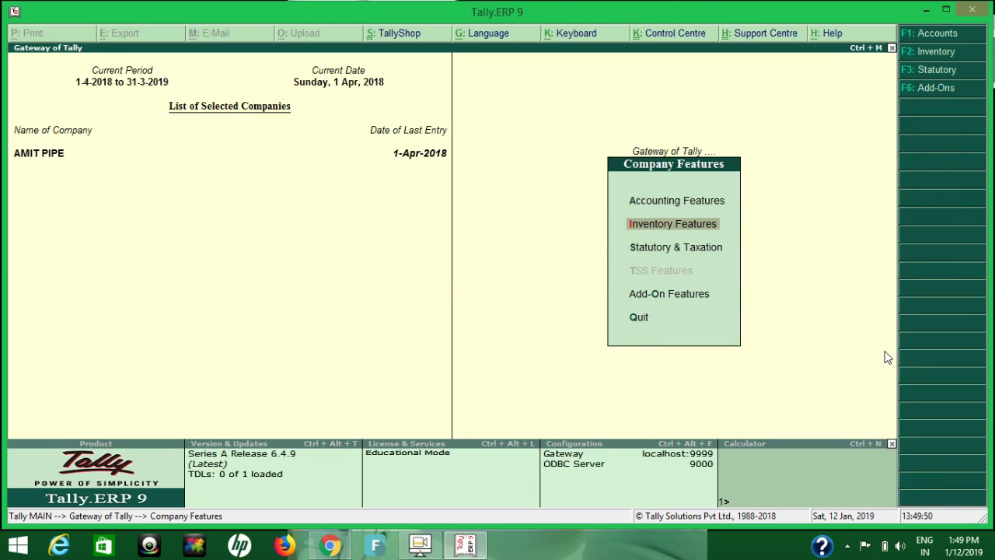
pyautogui.press('Return')
pyautogui.press('Down')
pyautogui.press('Down')
pyautogui.press('Down')
pyautogui.press('Down')
pyautogui.press('Down')
pyautogui.press('Down')
pyautogui.press('Down')
pyautogui.press('Down')
pyautogui.press('Down')
pyautogui.press('Down')
pyautogui.press('Down')
pyautogui.press('Down')
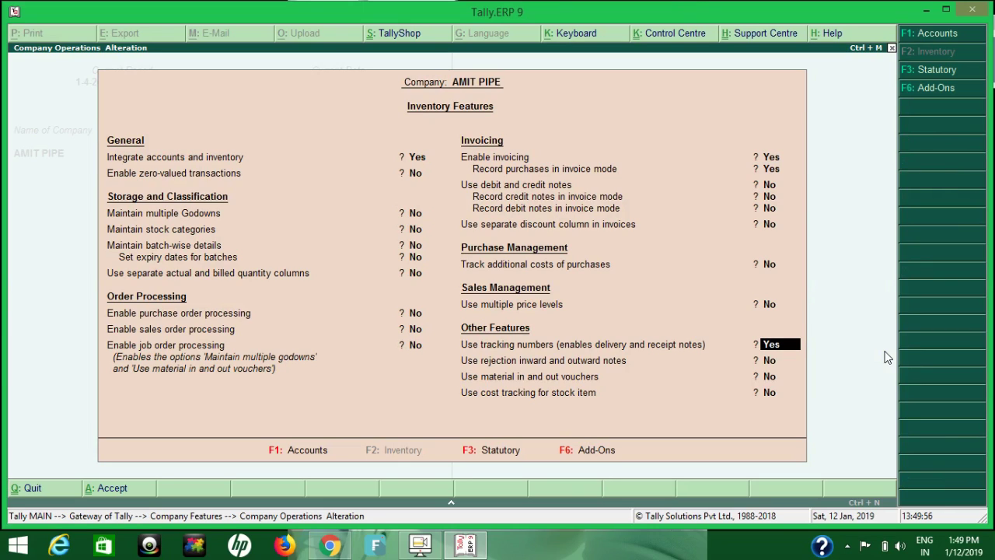
# Pass through the remaining inventory features, accept the settings, and open inventory voucher entry.
pyautogui.press('Down')
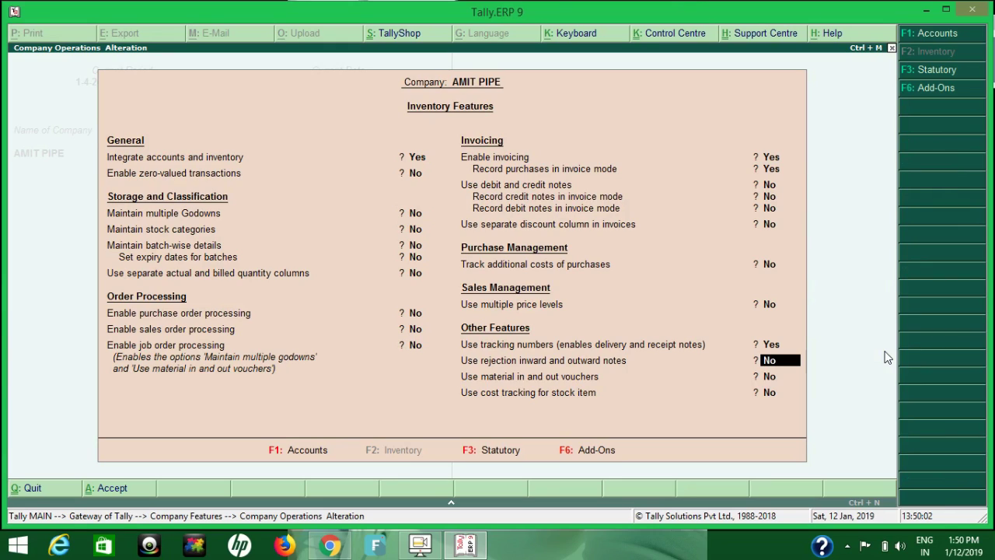
pyautogui.press('Down')
pyautogui.press('Return')
pyautogui.press('Return')
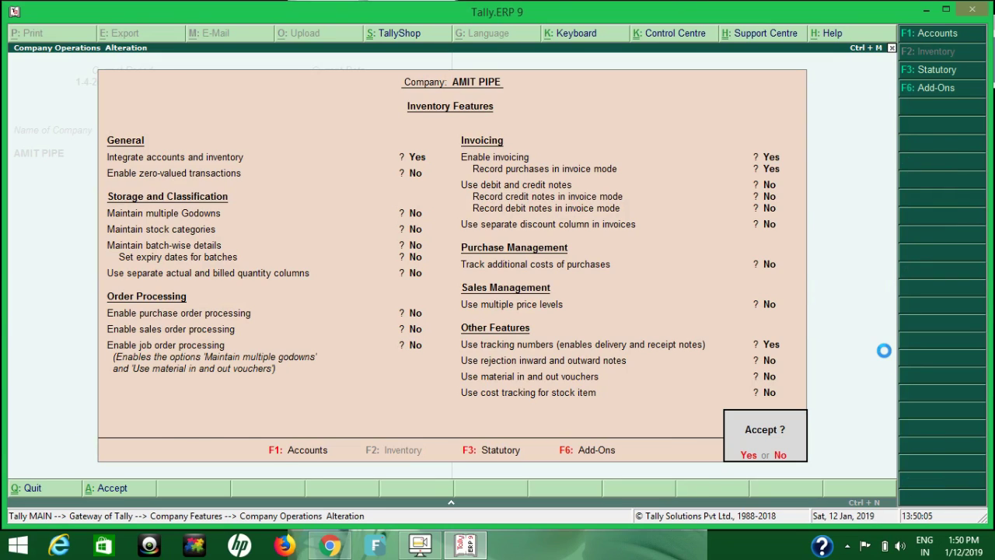
pyautogui.press('Return')
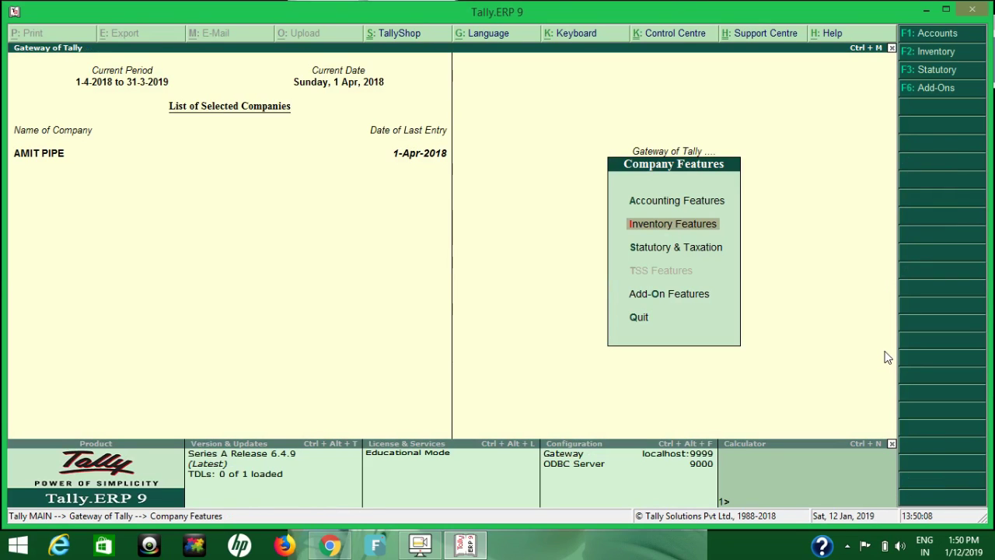
pyautogui.press('Escape')
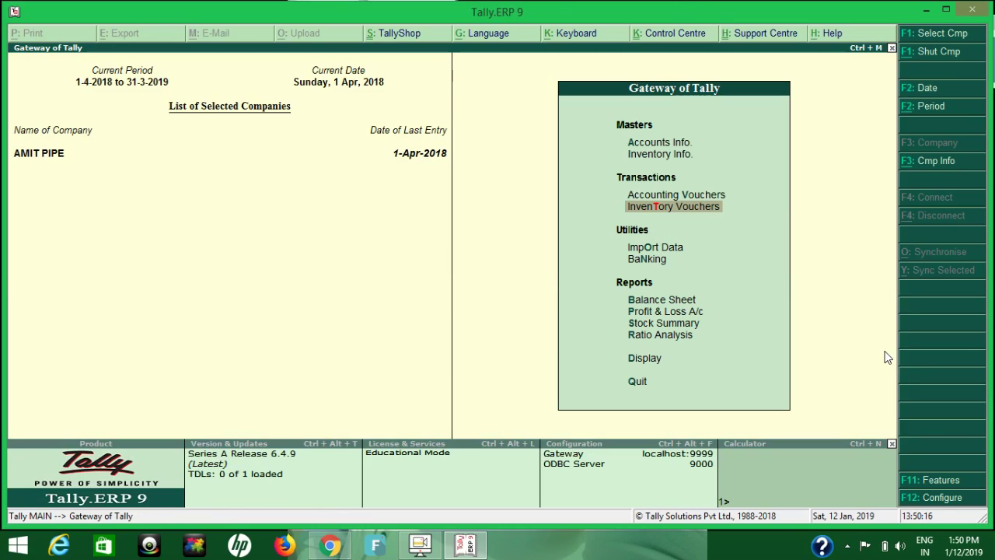
pyautogui.press('Return')
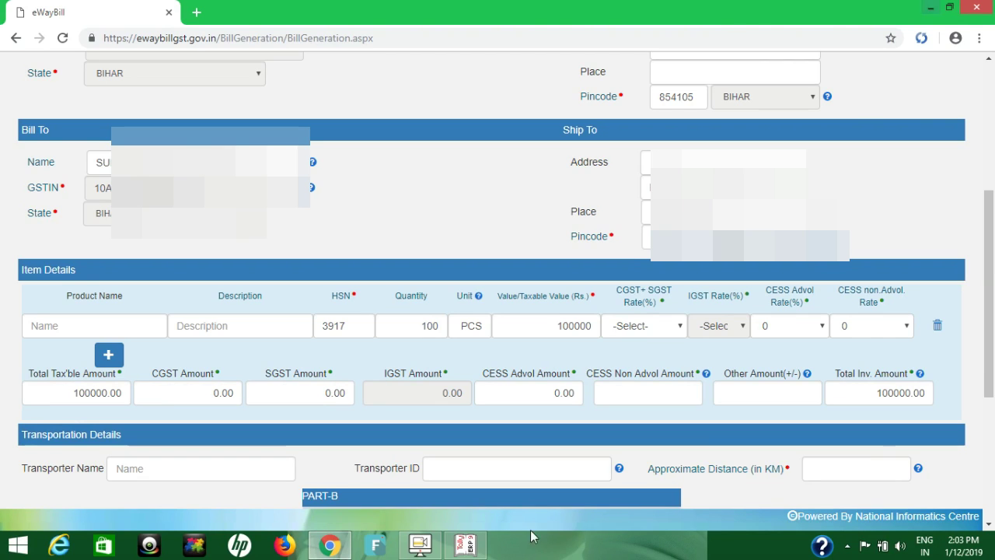
# Switch from the e-way bill form back to Tally.ERP 9 and quit the blank delivery note.
pyautogui.click(483, 551)
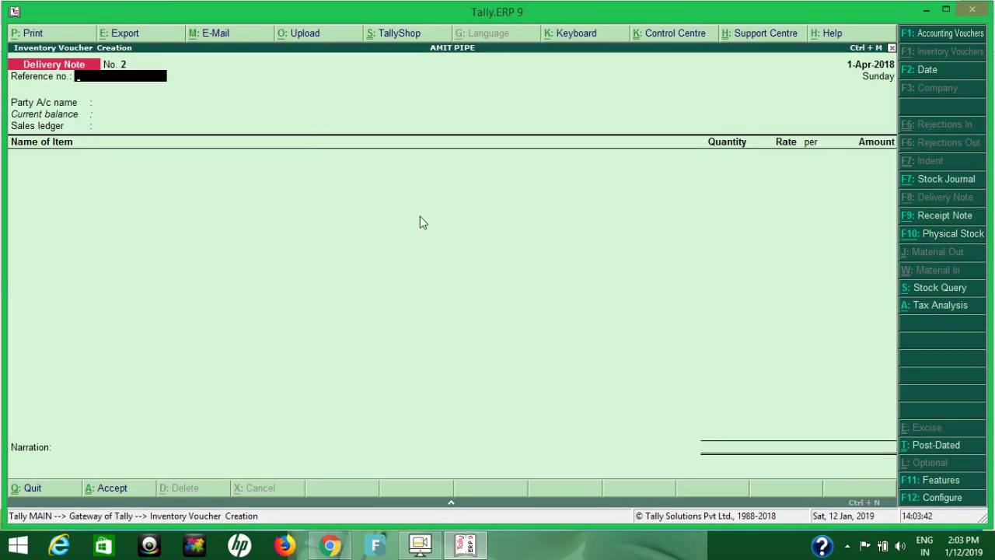
pyautogui.press('Escape')
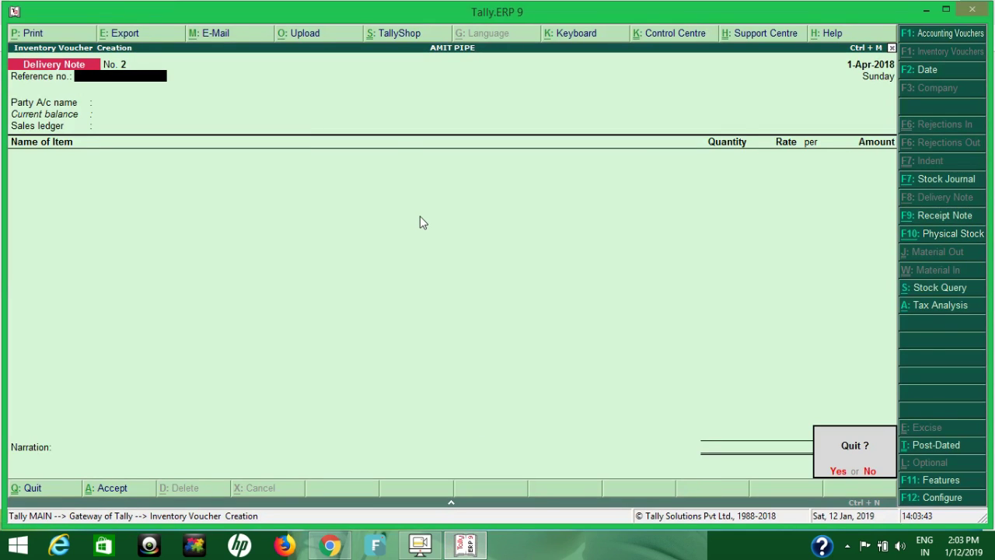
pyautogui.press('y')
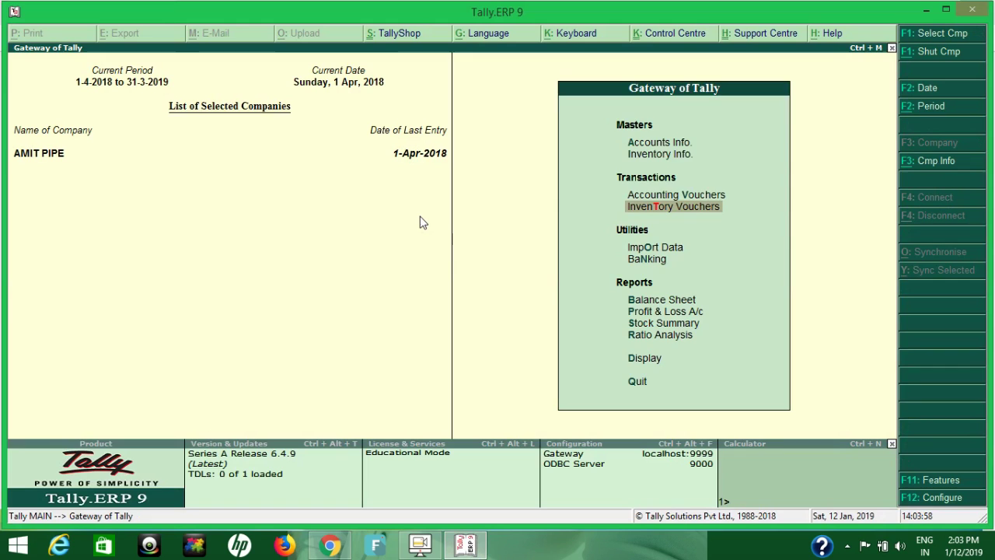
# Open the Amit Pipe ledger from the accounts masters.
pyautogui.press('a')
pyautogui.press('Down')
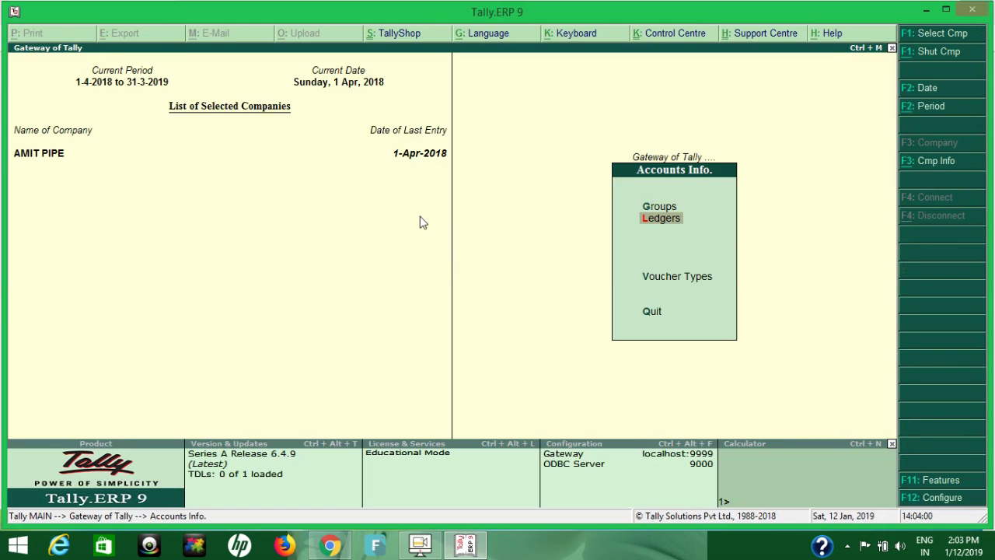
pyautogui.press('Return')
pyautogui.press('Down')
pyautogui.press('Return')
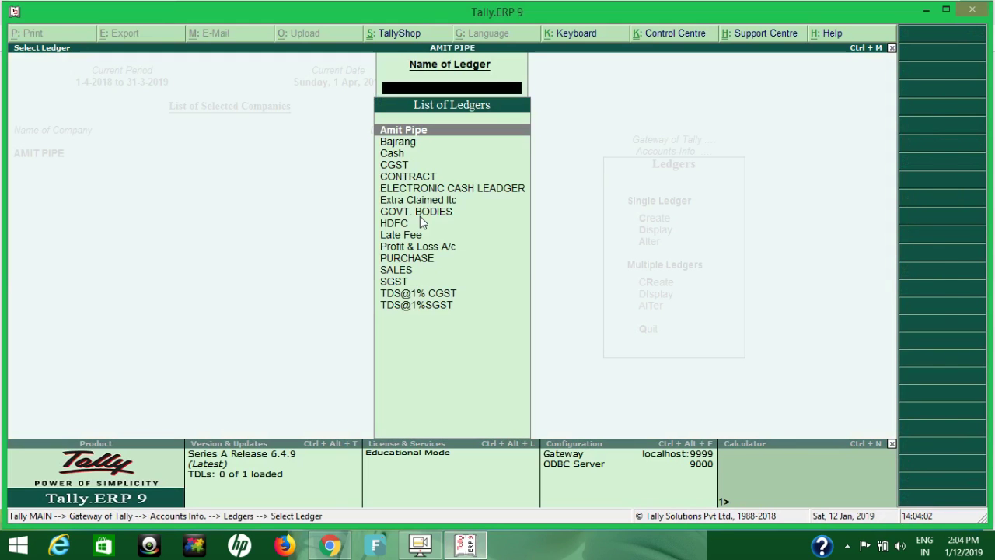
pyautogui.press('Return')
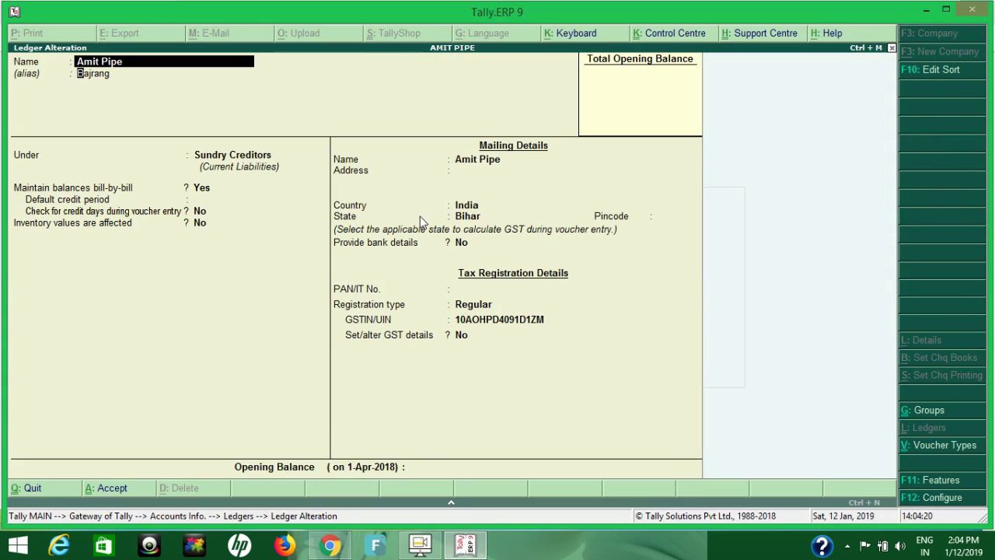
# Review the ledger's name, alias and parent group, quit without saving, and return to the Gateway of Tally.
pyautogui.press('Return')
pyautogui.press('Return')
pyautogui.press('Return')
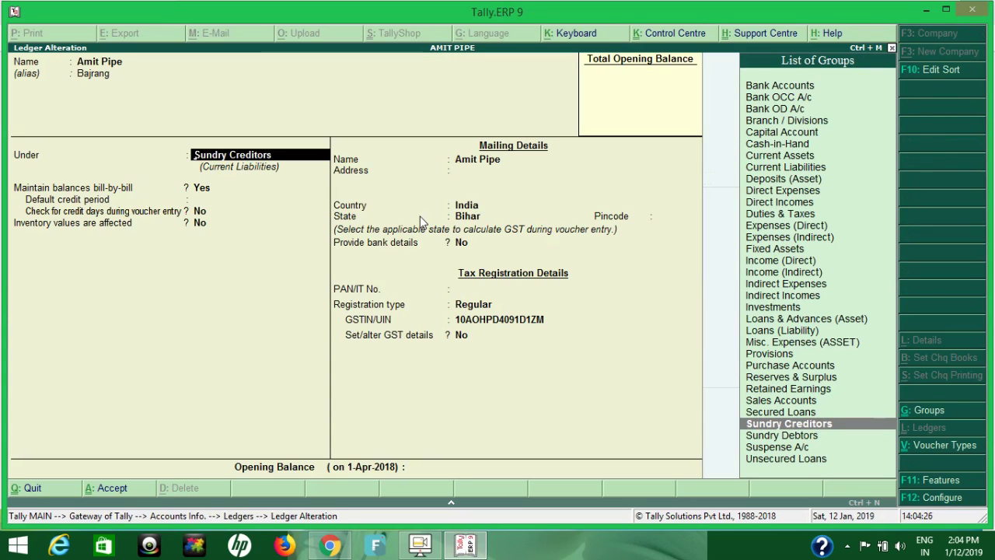
pyautogui.press('Escape')
pyautogui.press('y')
pyautogui.press('Escape')
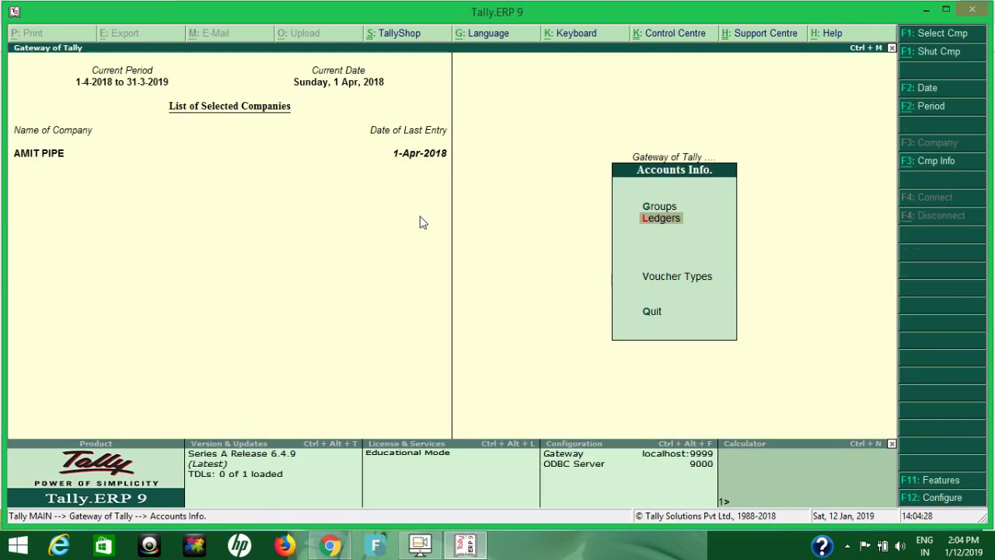
pyautogui.press('Escape')
pyautogui.press('n')
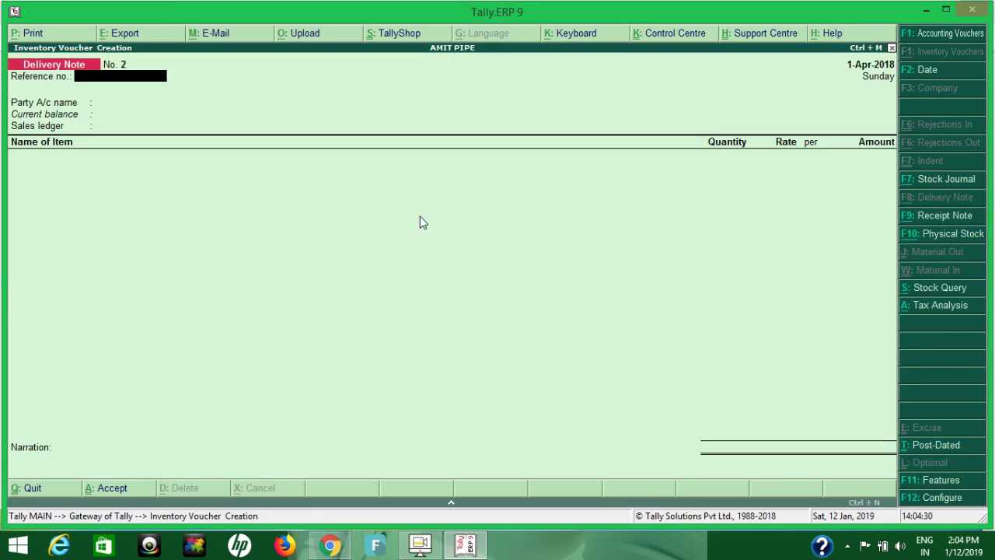
pyautogui.press('Escape')
pyautogui.press('y')
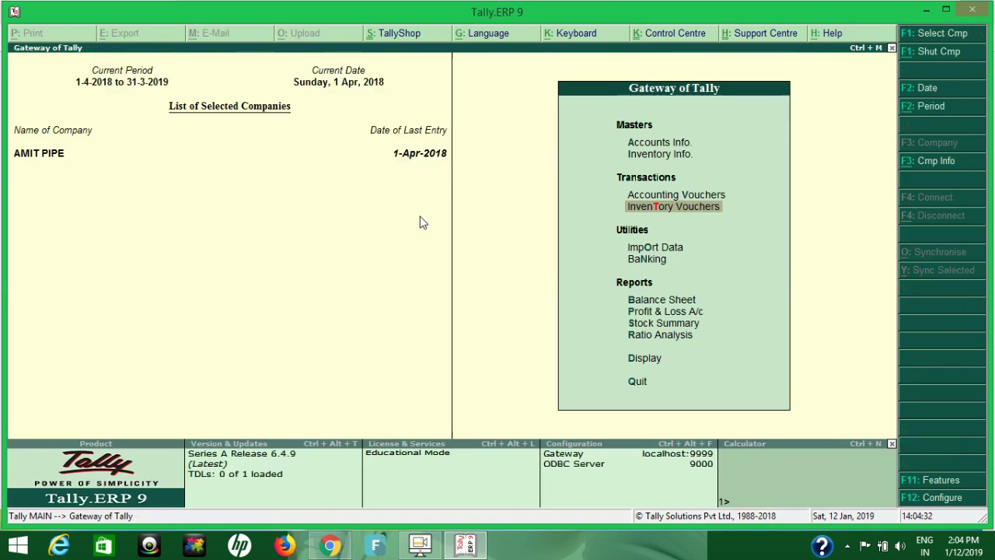
# Open delivery note no. 1 from the Day Book and move to its party account name.
pyautogui.press('d')
pyautogui.press('d')
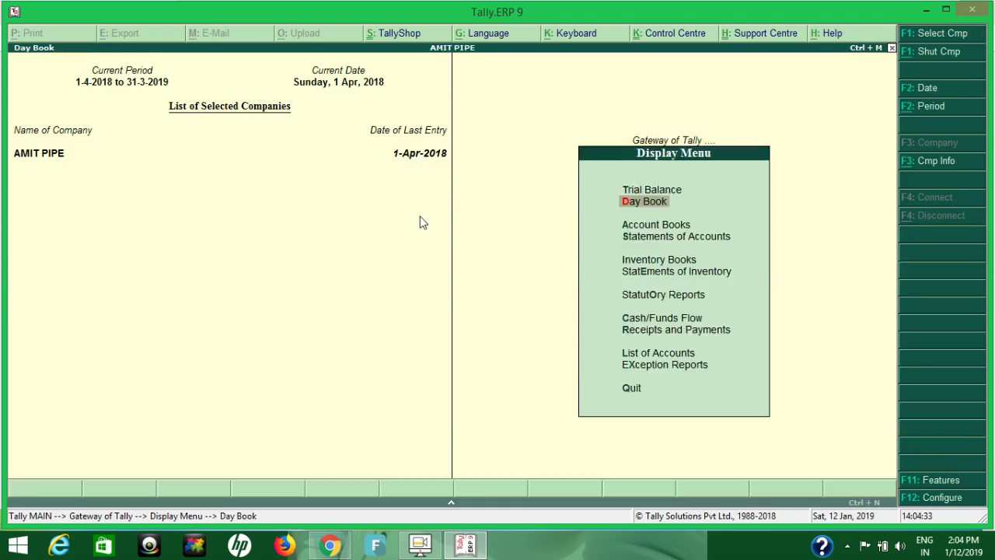
pyautogui.press('Return')
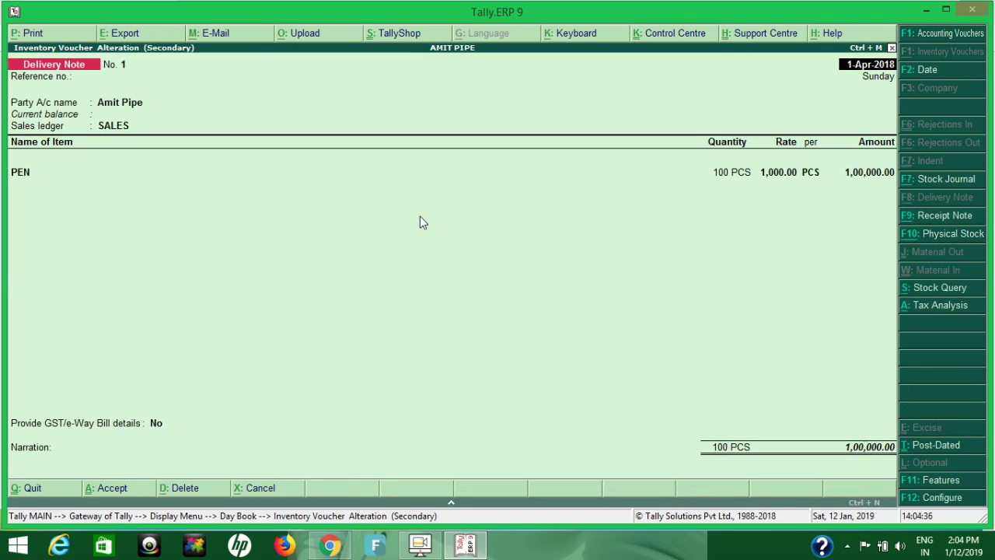
pyautogui.press('Return')
pyautogui.press('Return')
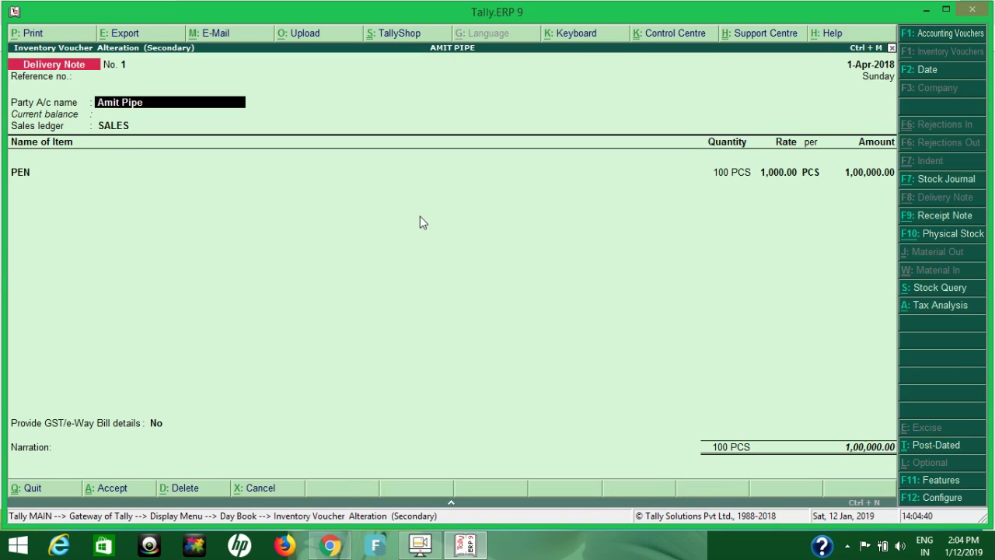
# Go through the order, despatch and buyer's details of the delivery note's party, keeping all entries.
pyautogui.press('Return')
pyautogui.press('Return')
pyautogui.press('Return')
pyautogui.press('Return')
pyautogui.press('Return')
pyautogui.press('Return')
pyautogui.press('Return')
pyautogui.press('Return')
pyautogui.press('Return')
pyautogui.press('Return')
pyautogui.press('Return')
pyautogui.press('Return')
pyautogui.press('Return')
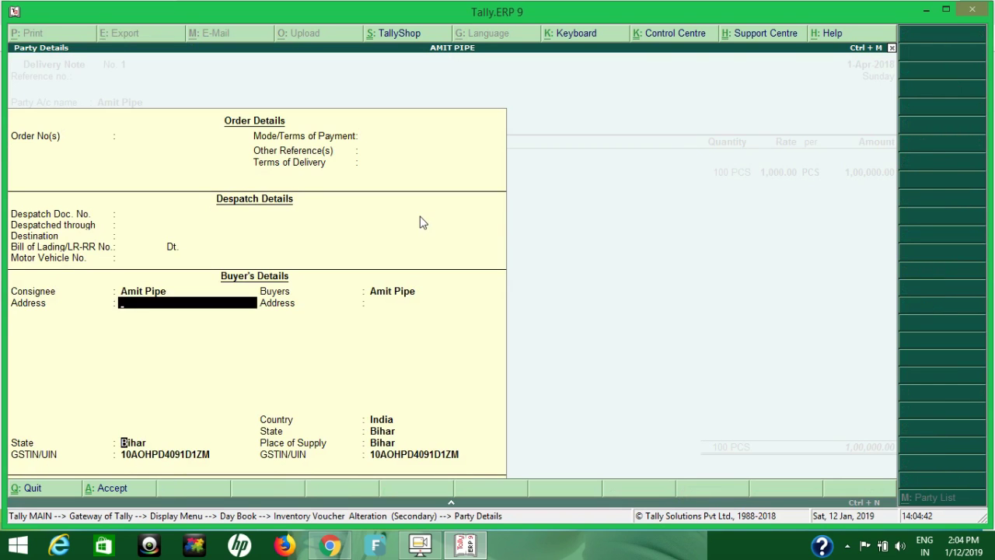
pyautogui.press('Return')
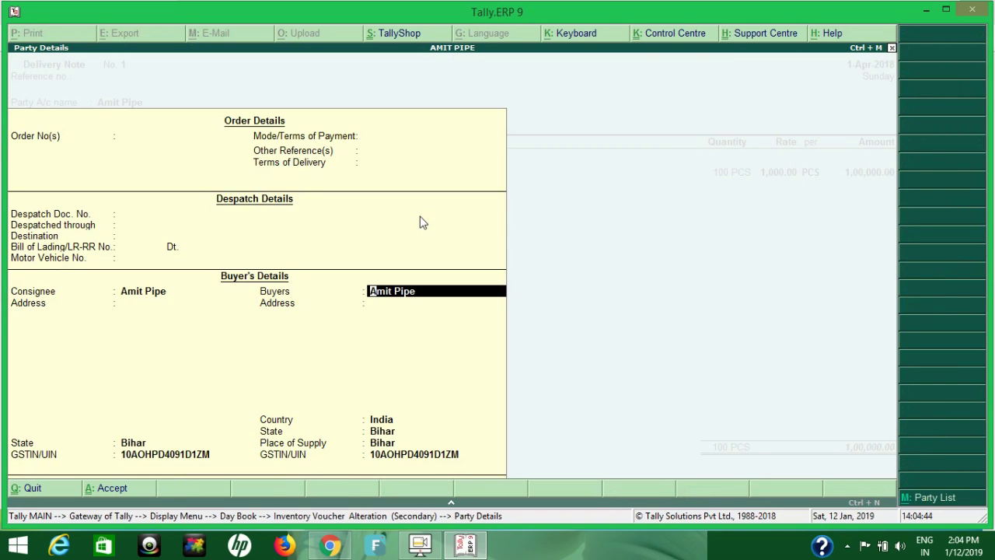
pyautogui.press('Return')
pyautogui.press('Return')
pyautogui.press('Return')
pyautogui.press('Return')
pyautogui.press('Return')
pyautogui.press('Return')
pyautogui.press('Return')
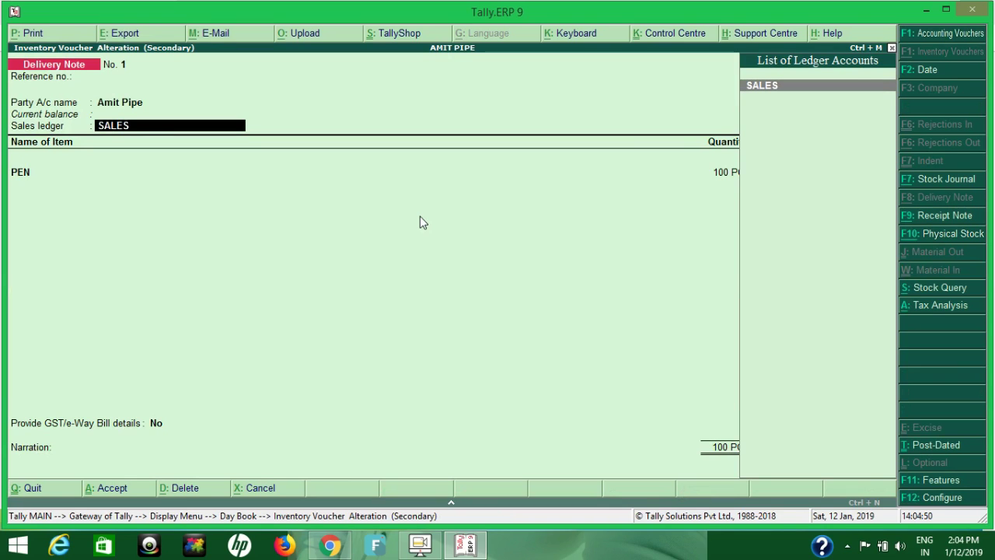
# Keep the SALES ledger and PEN item, and select tracking number 1 in the item allocations.
pyautogui.press('Return')
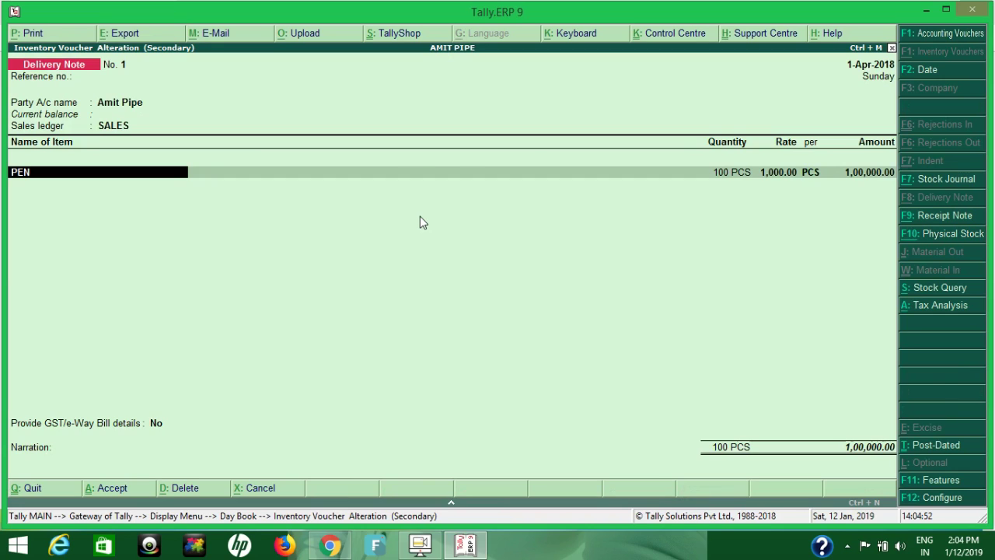
pyautogui.press('Return')
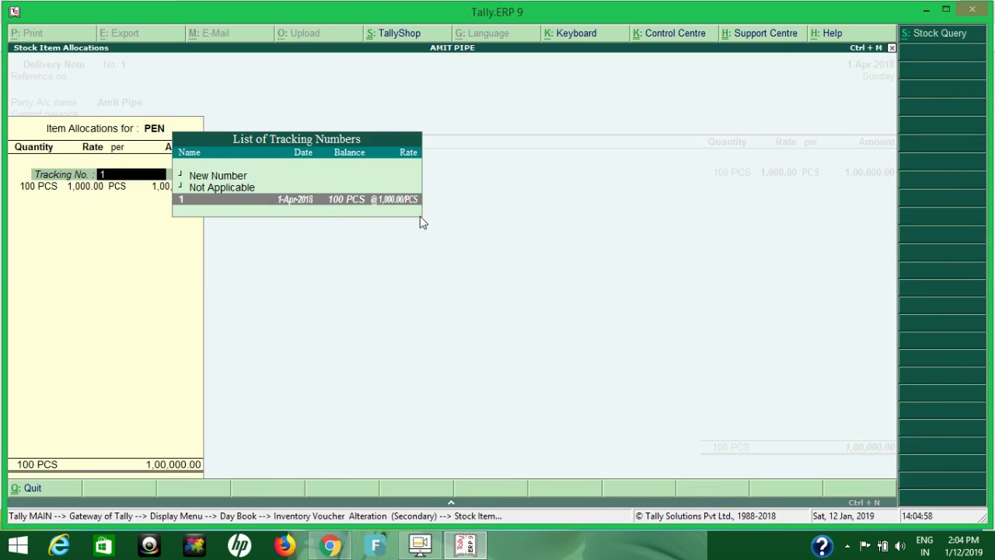
pyautogui.press('Up')
pyautogui.press('Up')
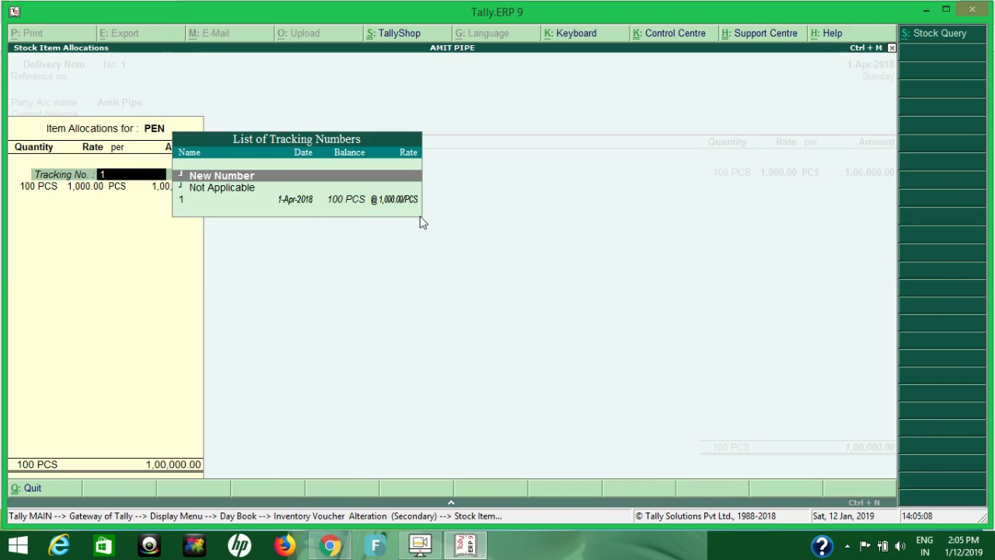
pyautogui.press('Down')
pyautogui.press('Down')
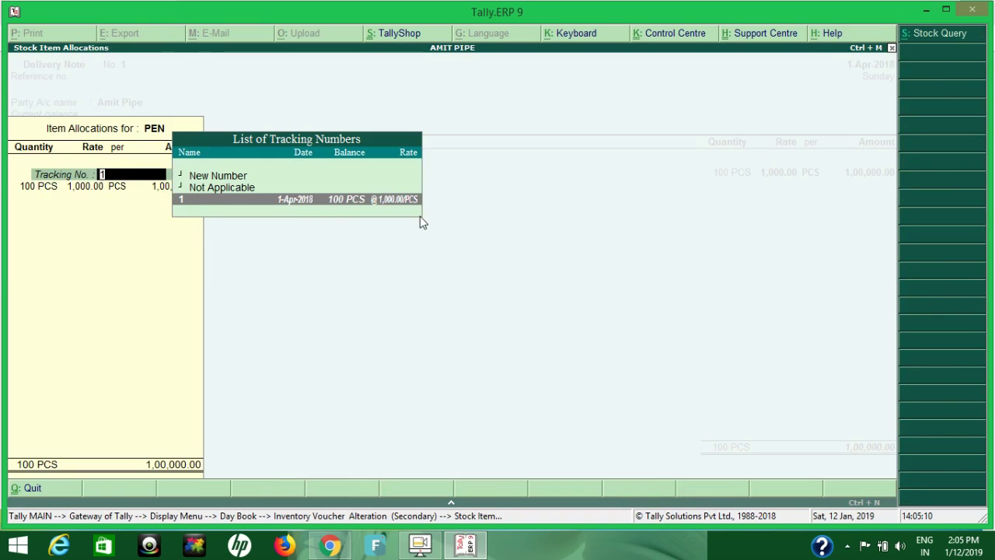
pyautogui.press('Return')
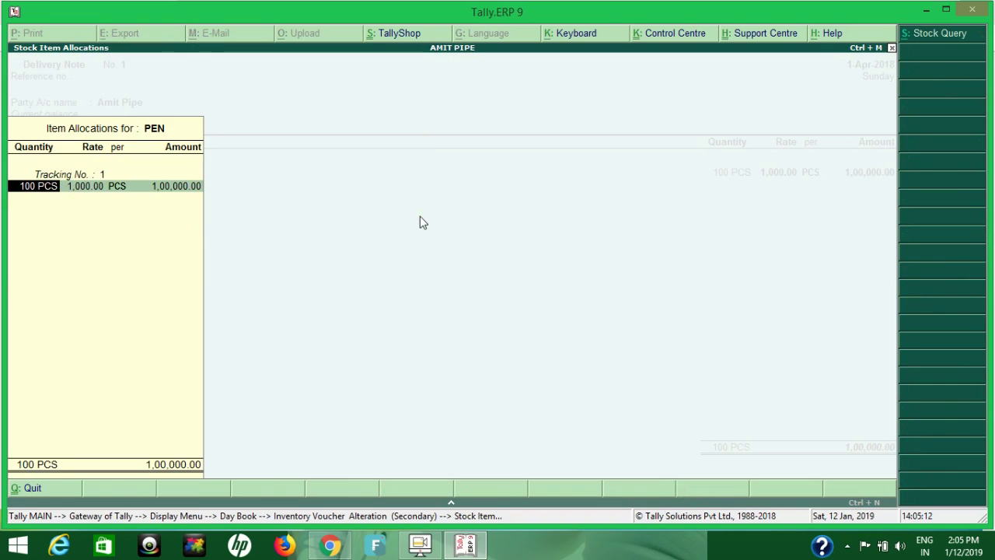
# Keep PEN's quantity, rate and amount in the allocation and move to the next item line of the delivery note.
pyautogui.press('Return')
pyautogui.press('Return')
pyautogui.press('Return')
pyautogui.press('Return')
pyautogui.press('Return')
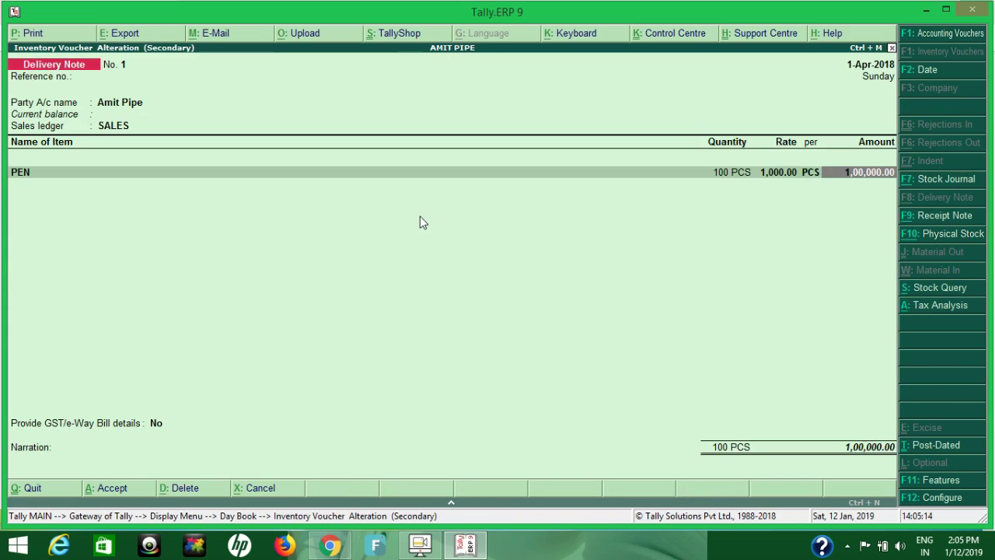
pyautogui.press('Return')
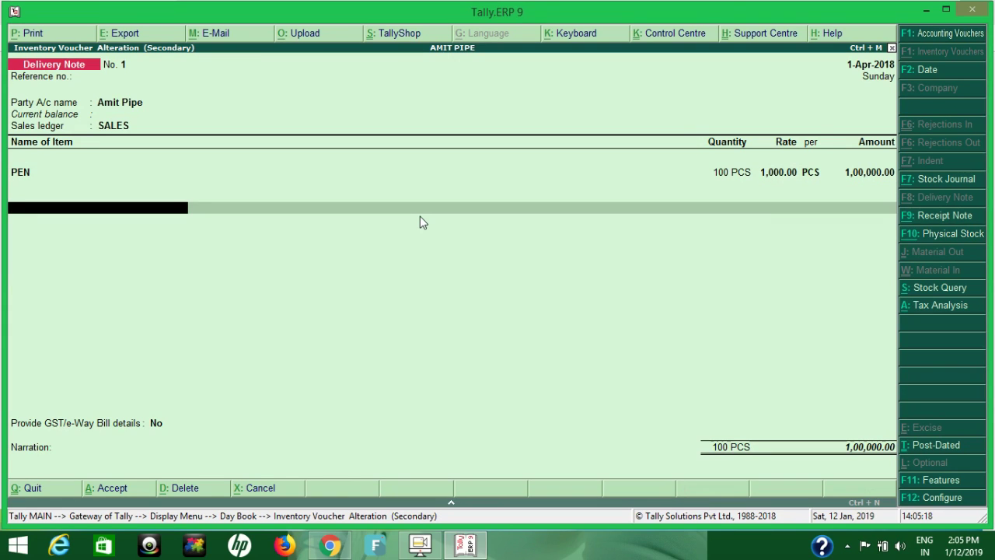
pyautogui.write('Cg')
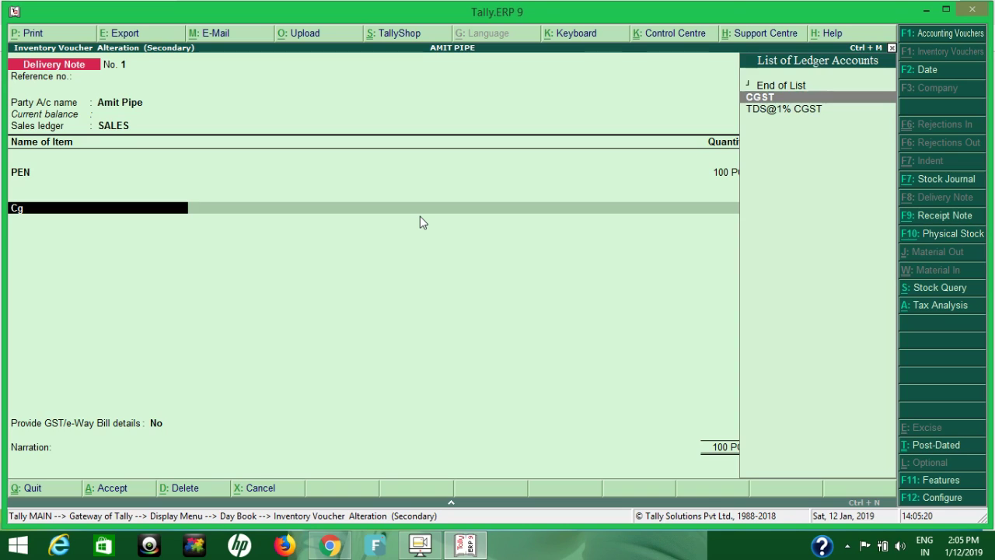
pyautogui.press('Return')
pyautogui.press('BackSpace')
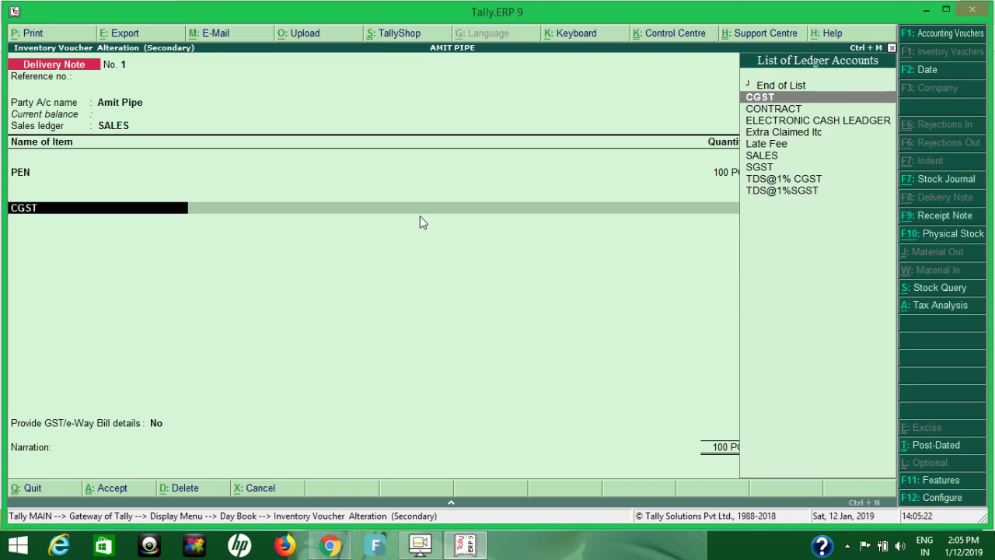
pyautogui.write('E')
pyautogui.press('BackSpace')
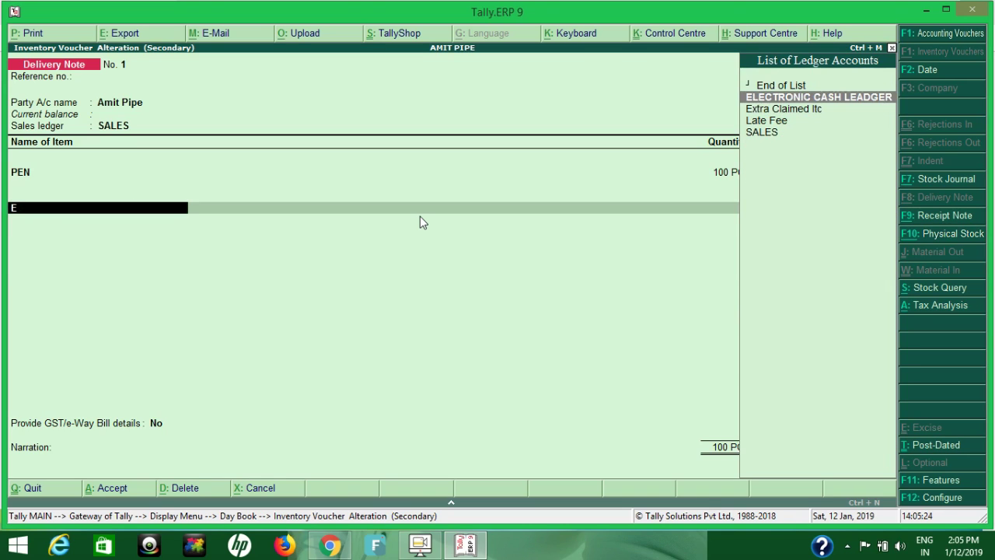
# End the delivery note's item list after PEN and move to the option for providing GST/e-Way Bill details.
pyautogui.press('Up')
pyautogui.press('Return')
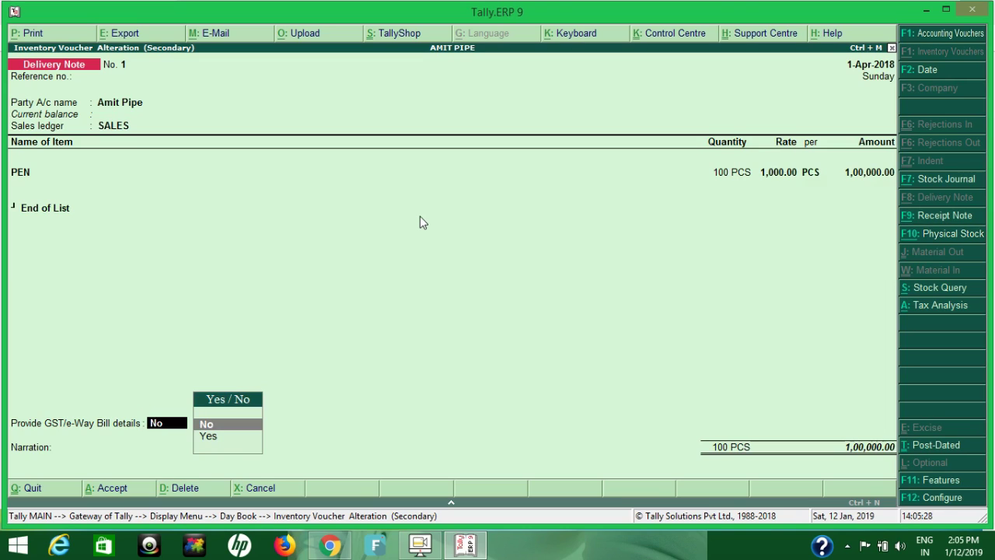
pyautogui.press('Down')
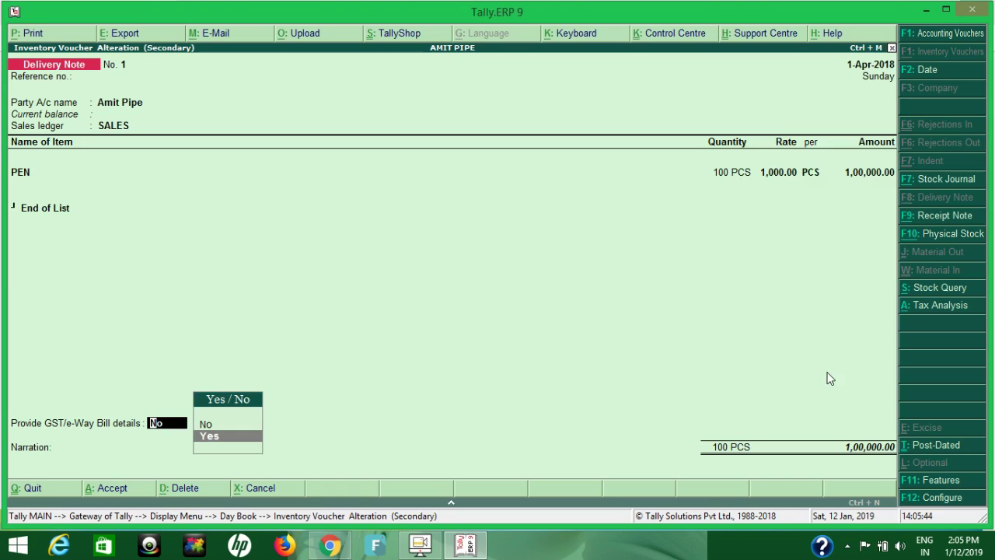
# Open the company's GST details from the statutory features and go through them to the e-Way Bill threshold limit.
pyautogui.press('F11')
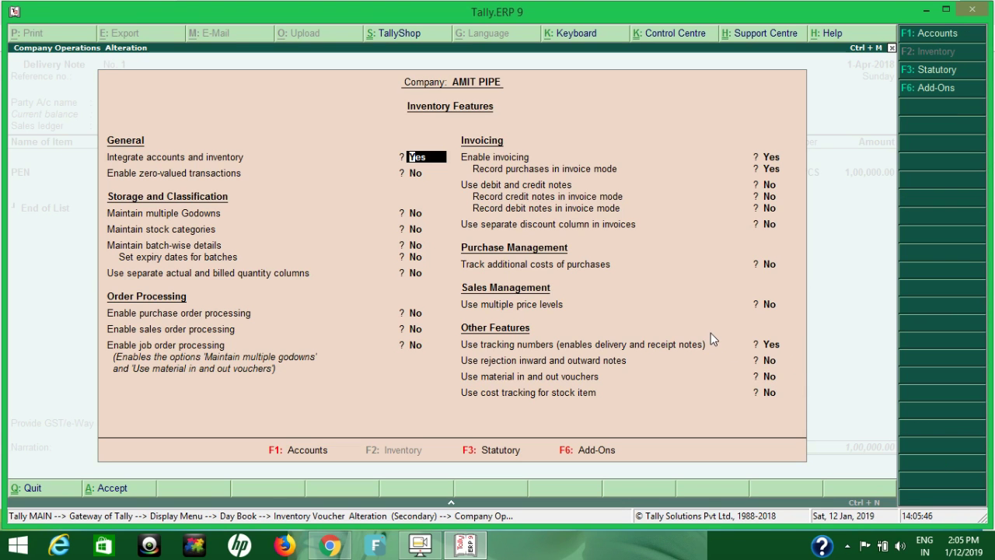
pyautogui.press('F3')
pyautogui.press('Return')
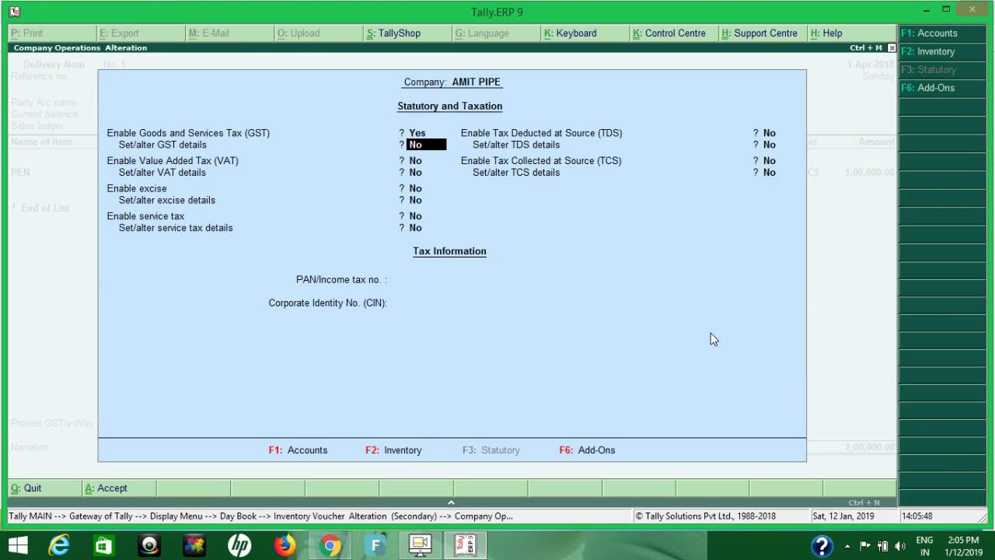
pyautogui.write('y')
pyautogui.press('Return')
pyautogui.press('Return')
pyautogui.press('Return')
pyautogui.press('Return')
pyautogui.press('Return')
pyautogui.press('Return')
pyautogui.press('Return')
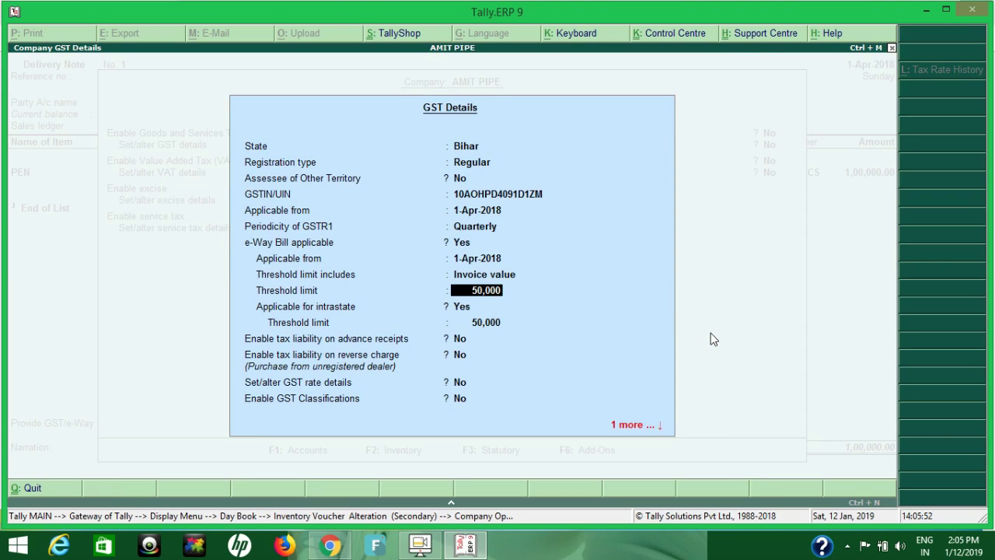
# Check the intrastate e-Way Bill threshold limit, keep the company's GST details and statutory features, and return to the delivery note.
pyautogui.press('Return')
pyautogui.press('Return')
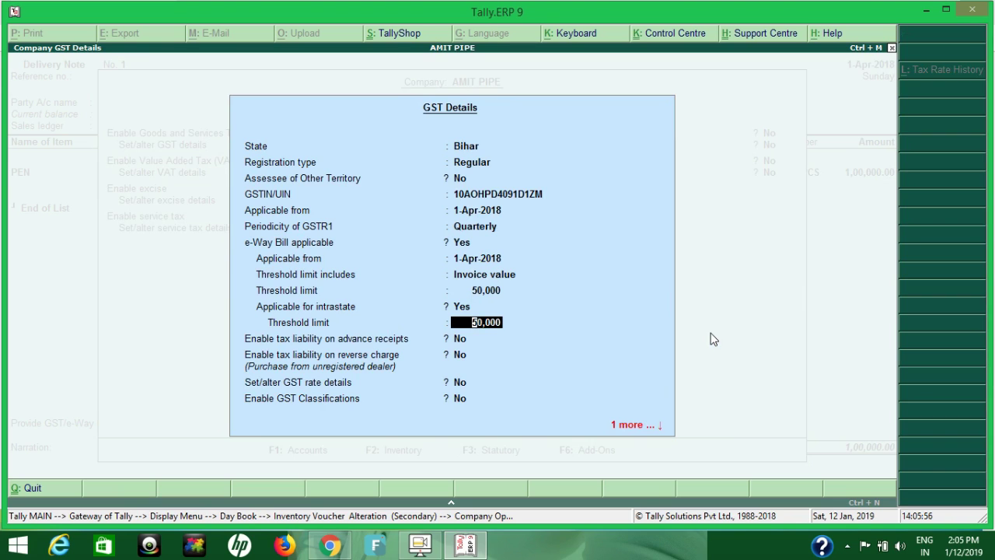
pyautogui.press('BackSpace')
pyautogui.hotkey('ctrl', 'a')
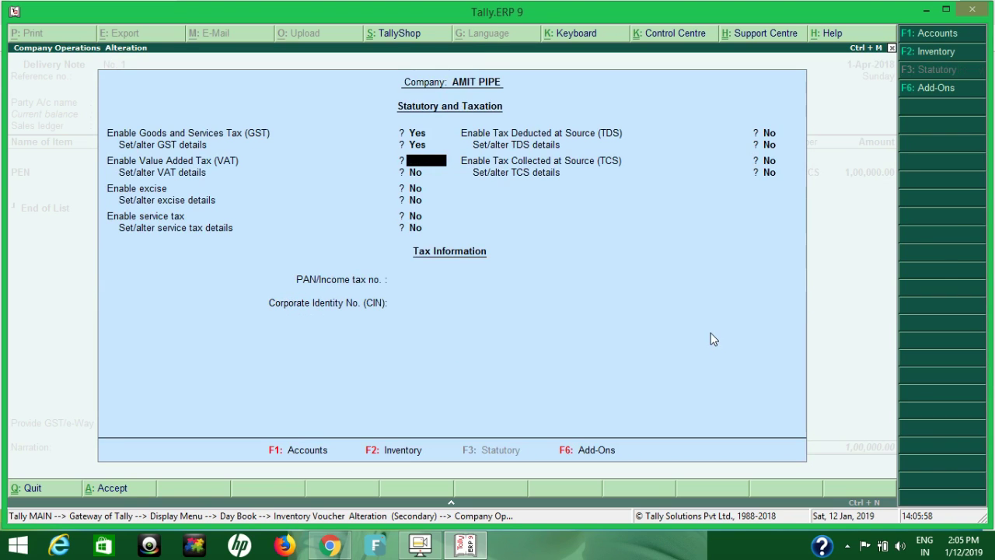
pyautogui.hotkey('ctrl', 'a')
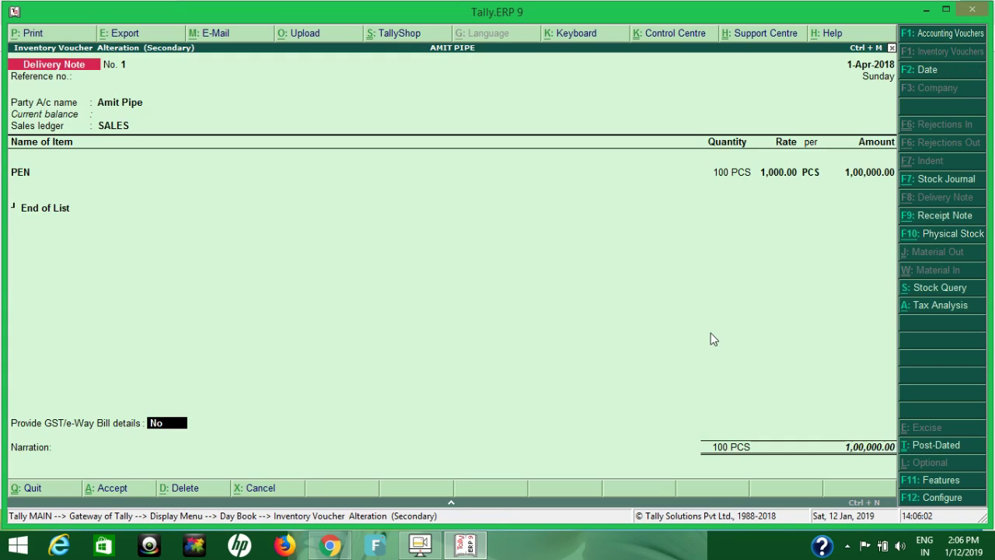
# Set the delivery note to provide GST/e-Way Bill details and open the additional details form.
pyautogui.press('Right')
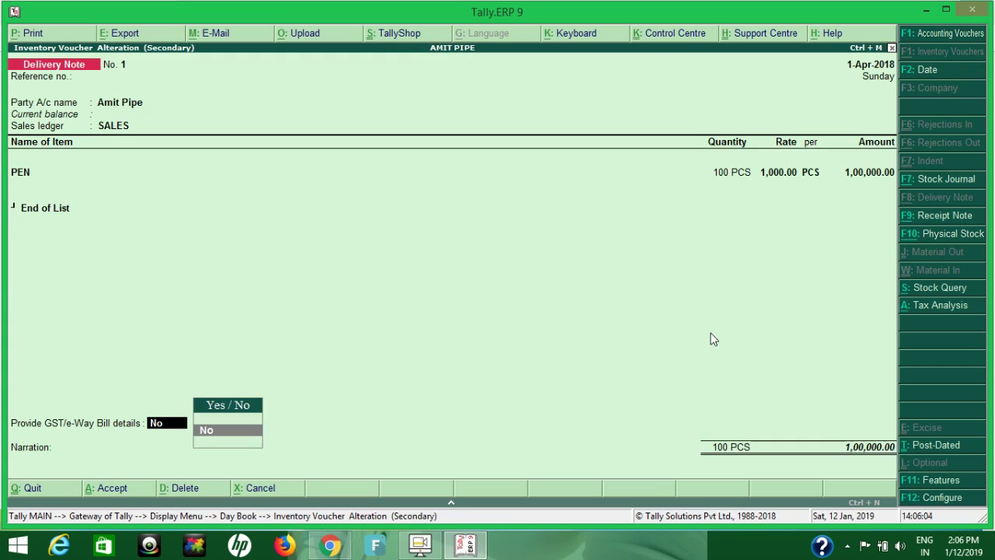
pyautogui.write('y')
pyautogui.press('BackSpace')
pyautogui.press('BackSpace')
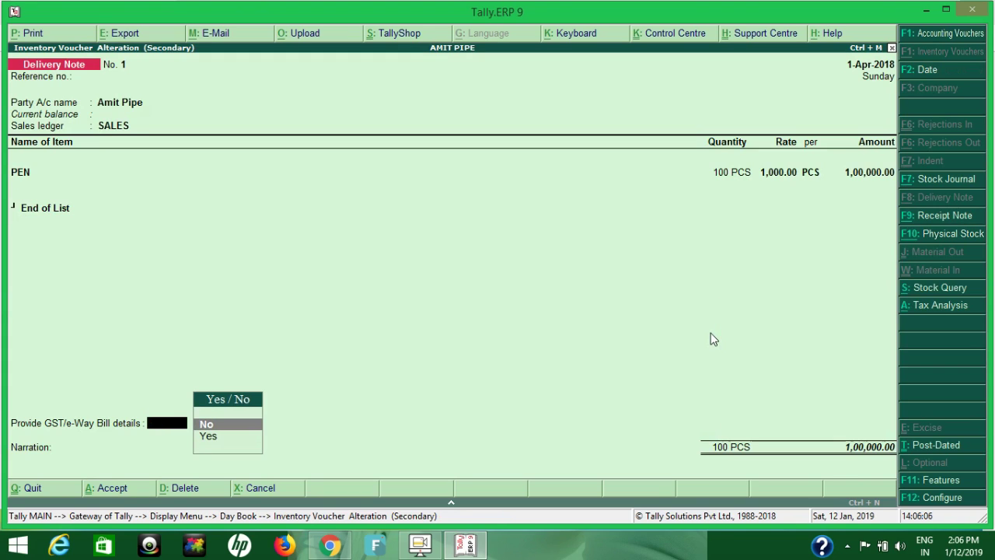
pyautogui.press('Down')
pyautogui.press('Return')
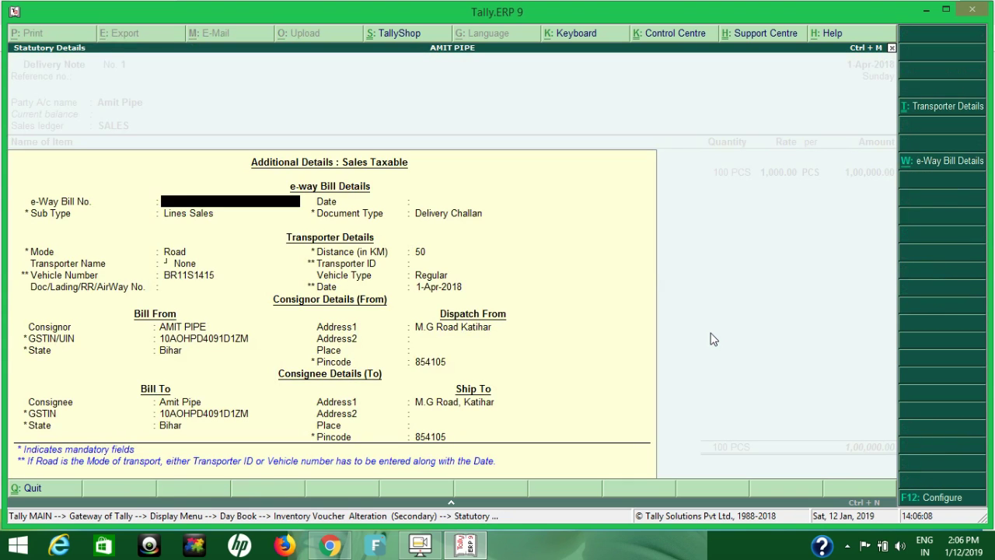
# Leave the e-Way Bill number blank and keep sub type Lines Sales, document type Delivery Challan and mode Road.
pyautogui.press('Return')
pyautogui.press('BackSpace')
pyautogui.press('Return')
pyautogui.press('Return')
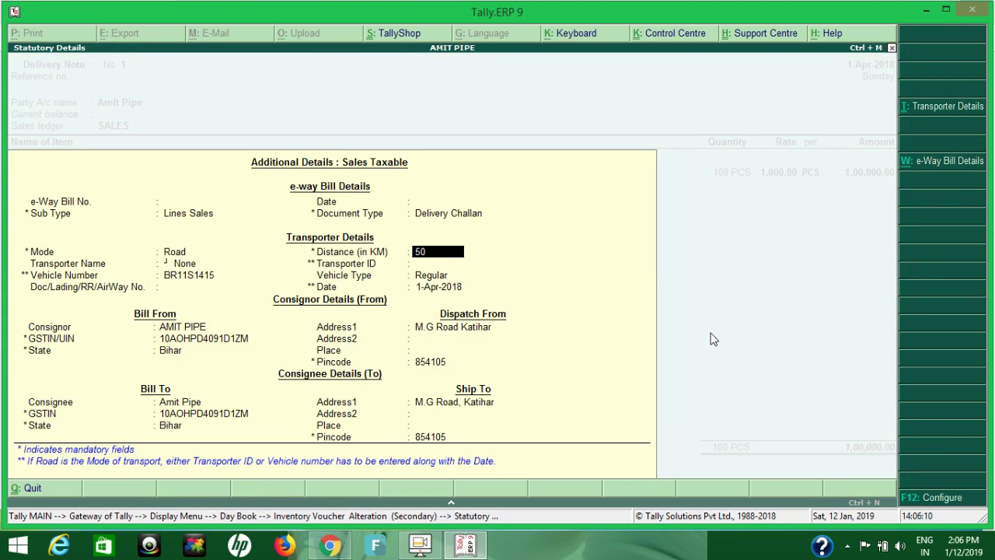
pyautogui.press('BackSpace')
pyautogui.press('BackSpace')
pyautogui.press('BackSpace')
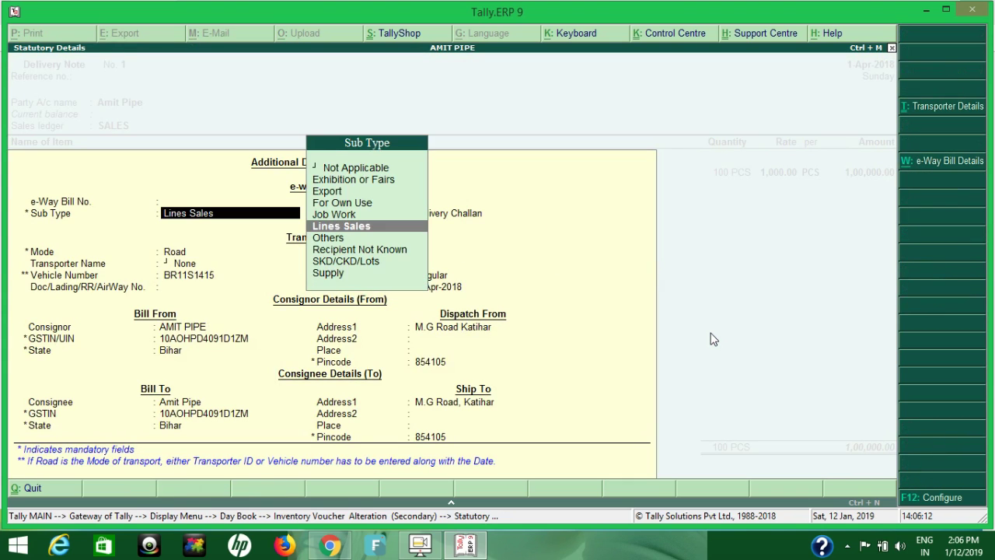
pyautogui.press('Return')
pyautogui.press('Return')
pyautogui.press('Return')
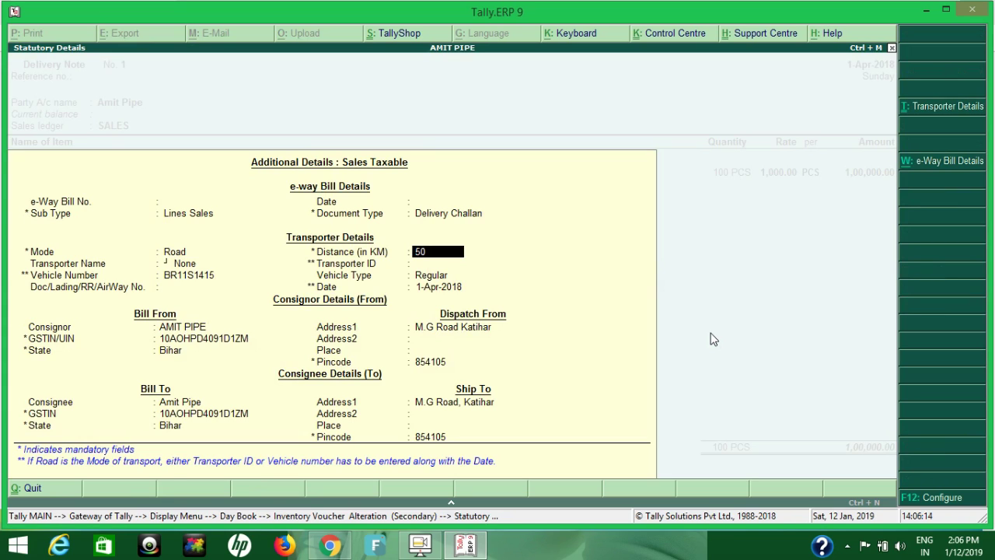
# Keep the 50 km distance, the vehicle number, vehicle type Regular and the consignor's details up to the dispatch pincode.
pyautogui.press('Return')
pyautogui.press('Return')
pyautogui.press('Return')
pyautogui.press('Return')
pyautogui.press('Return')
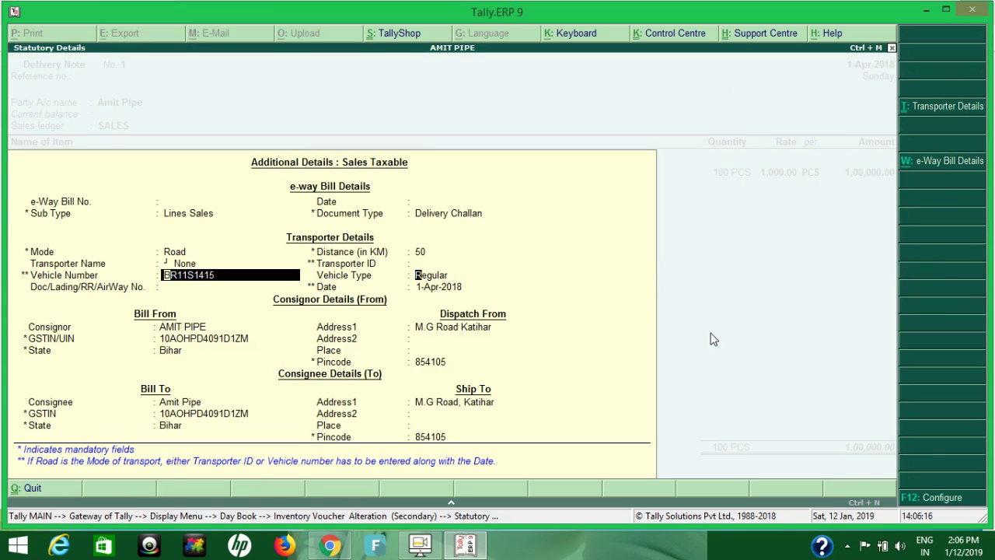
pyautogui.press('Return')
pyautogui.press('Return')
pyautogui.press('Return')
pyautogui.press('Return')
pyautogui.press('Return')
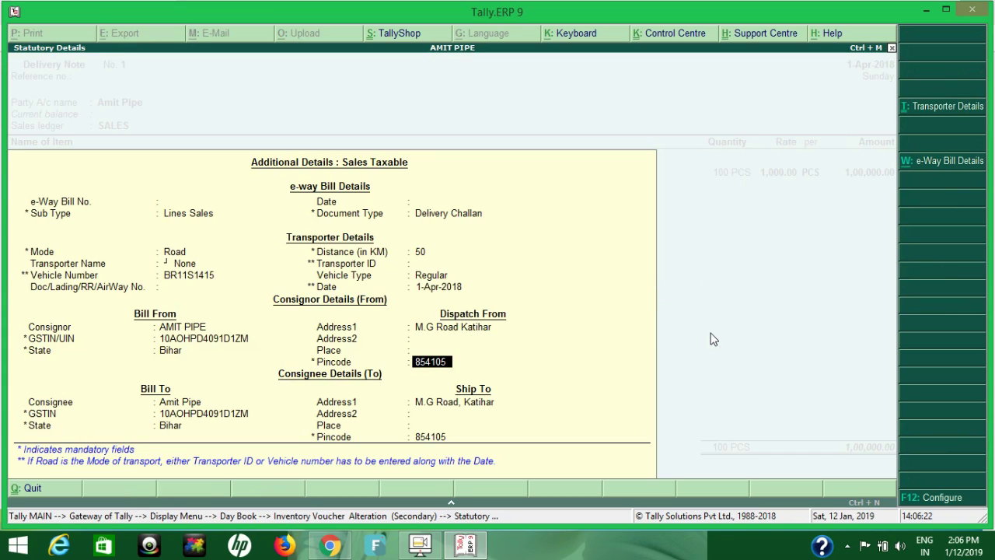
# Keep the consignee's billing and shipping details, close the e-Way Bill form and finish the delivery note.
pyautogui.press('Return')
pyautogui.press('Return')
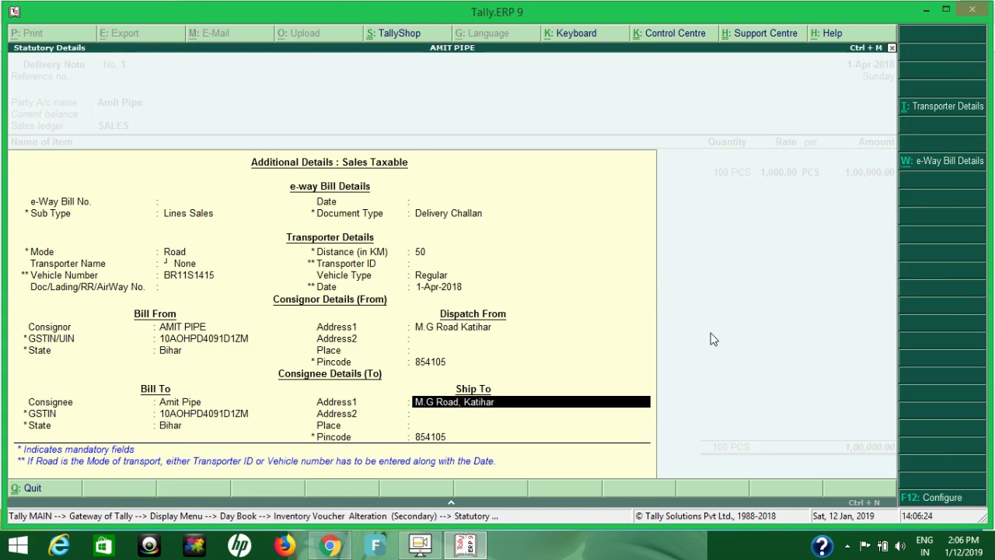
pyautogui.press('Return')
pyautogui.press('Return')
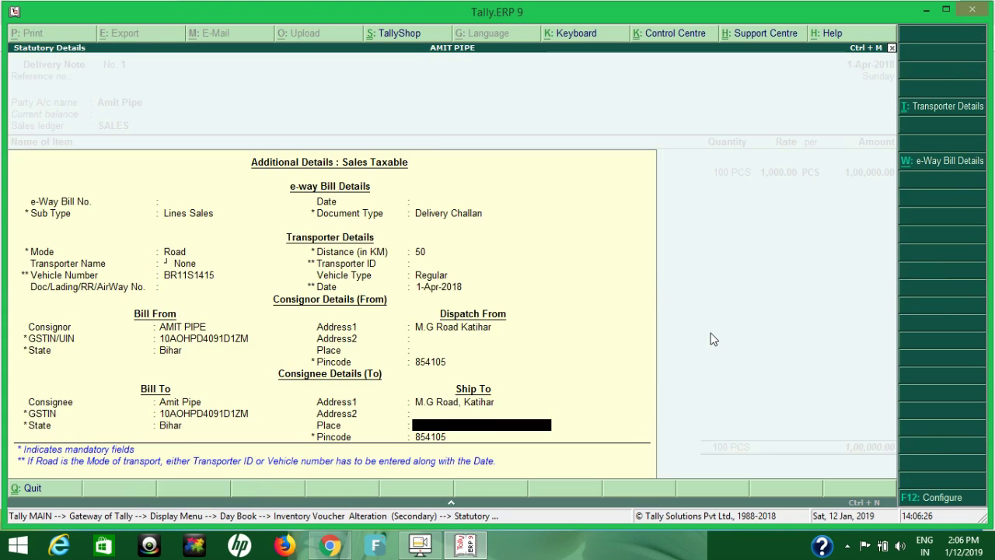
pyautogui.press('Return')
pyautogui.press('Return')
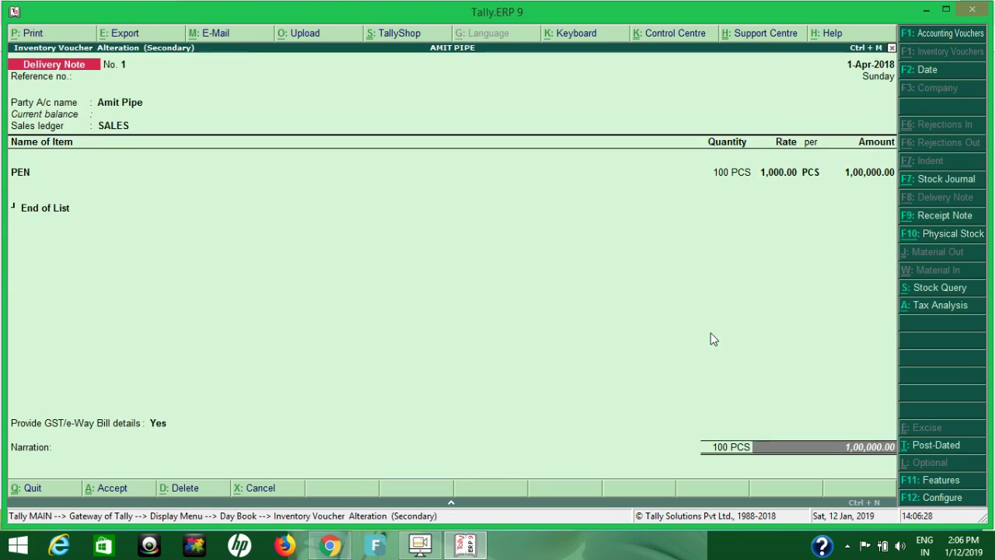
pyautogui.press('Return')
pyautogui.press('Return')
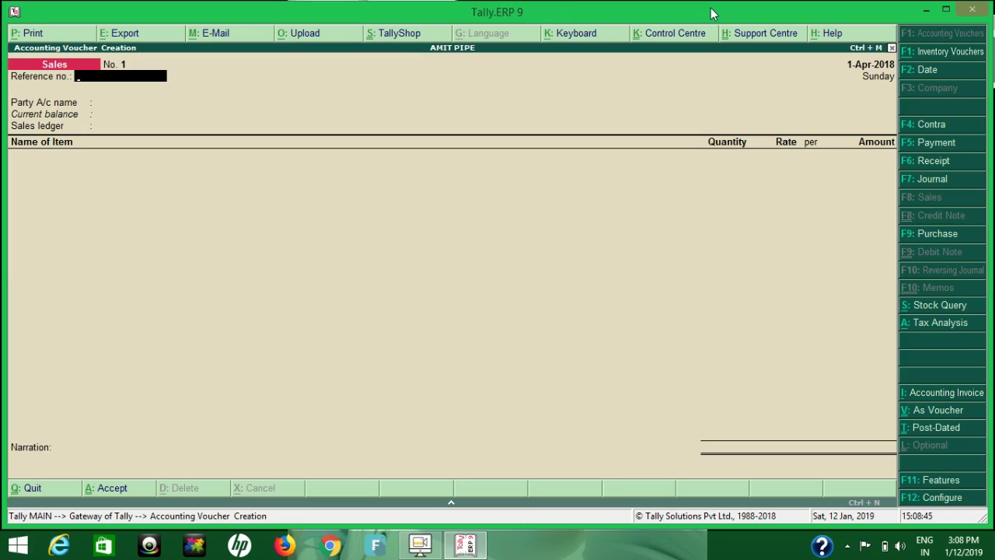
# Set the new sales voucher's reference number to 1 and choose the last listed ledger as its party account.
pyautogui.write('1')
pyautogui.press('Return')
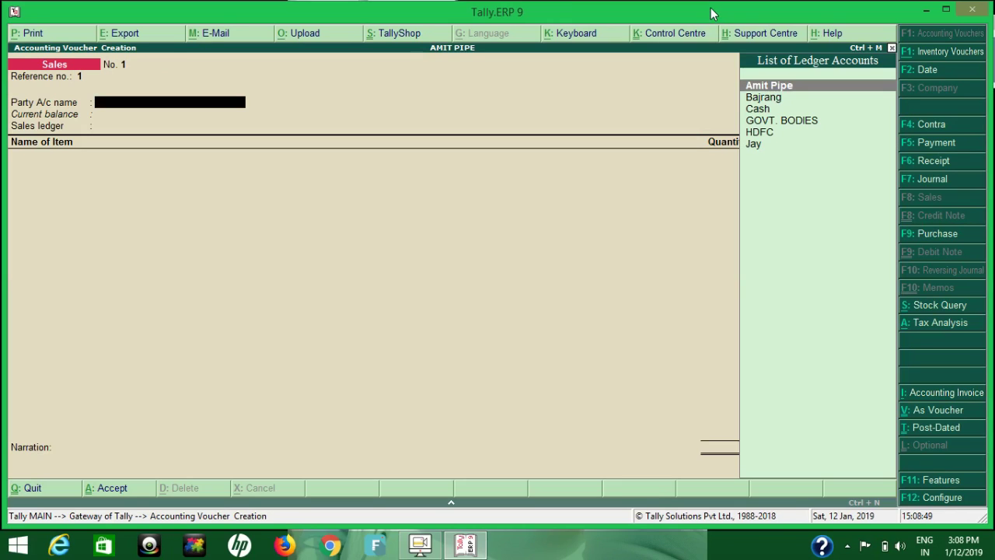
pyautogui.press('Down')
pyautogui.press('Down')
pyautogui.press('Down')
pyautogui.press('Down')
pyautogui.press('Down')
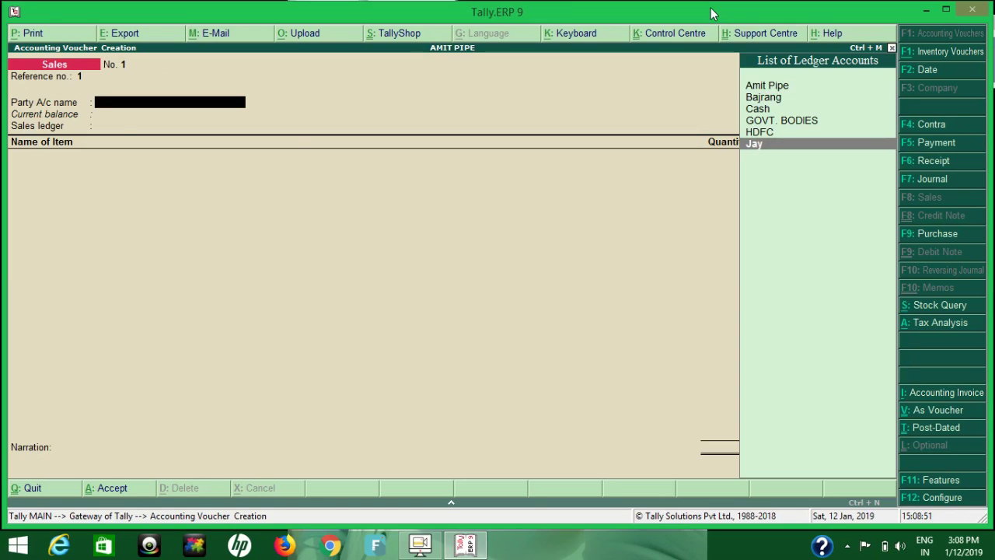
pyautogui.press('Return')
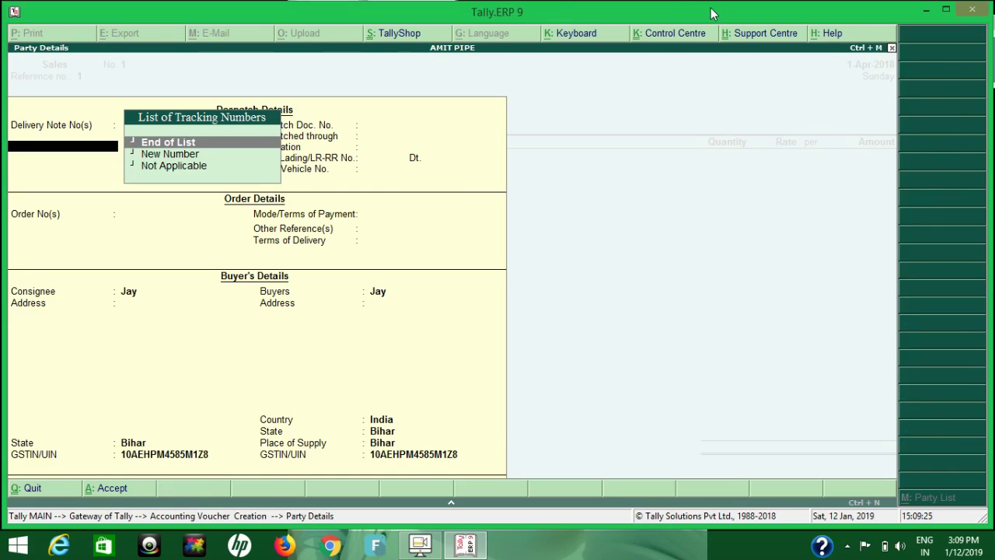
# Set the delivery note number to Not Applicable in the sales voucher's despatch details.
pyautogui.press('Down')
pyautogui.press('Down')
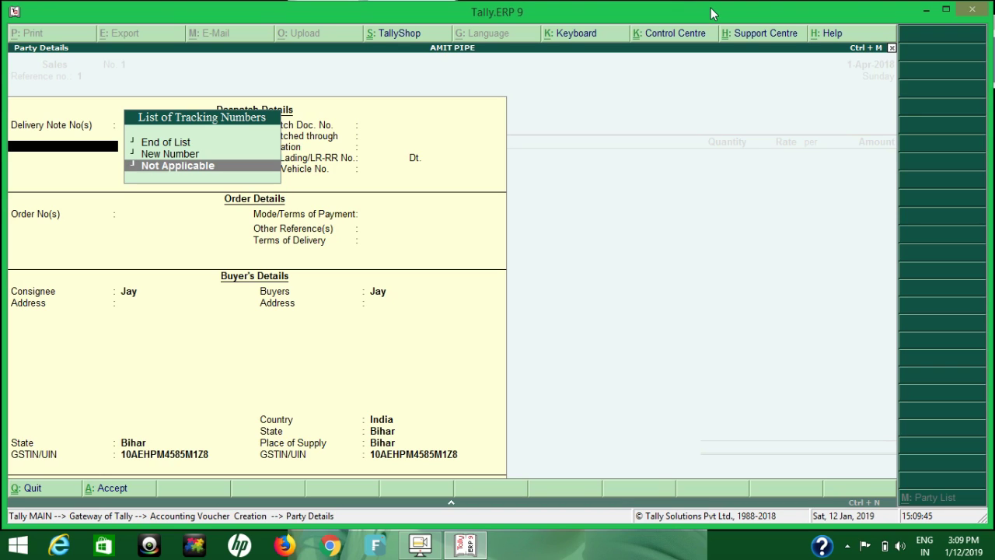
pyautogui.press('Return')
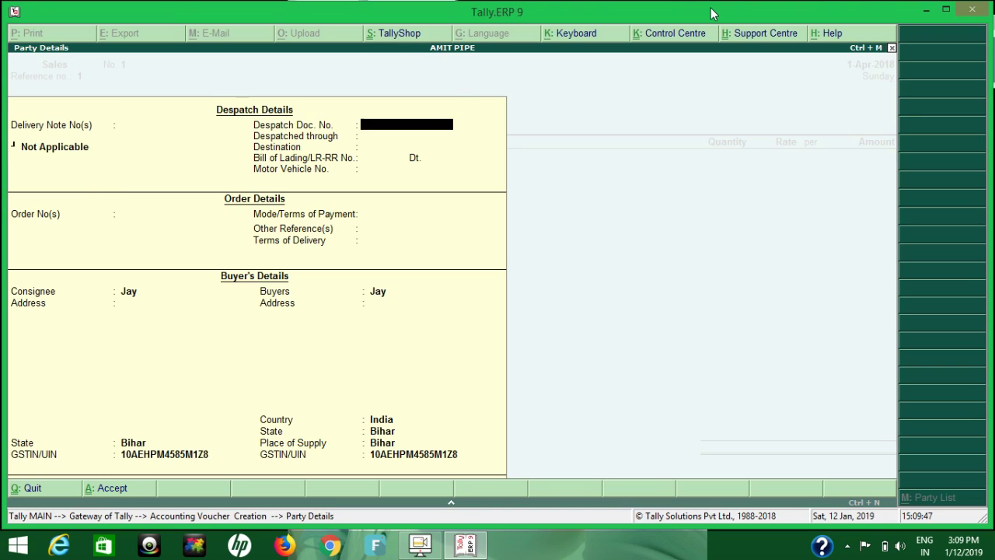
# Leave the remaining despatch and order details of the sales voucher blank and move to the consignee.
pyautogui.press('Return')
pyautogui.press('Return')
pyautogui.press('Return')
pyautogui.press('Return')
pyautogui.press('Return')
pyautogui.press('Return')
pyautogui.press('Return')
pyautogui.press('Return')
pyautogui.press('Return')
pyautogui.press('Return')
pyautogui.press('Return')
pyautogui.press('Return')
pyautogui.press('Return')
pyautogui.press('Return')
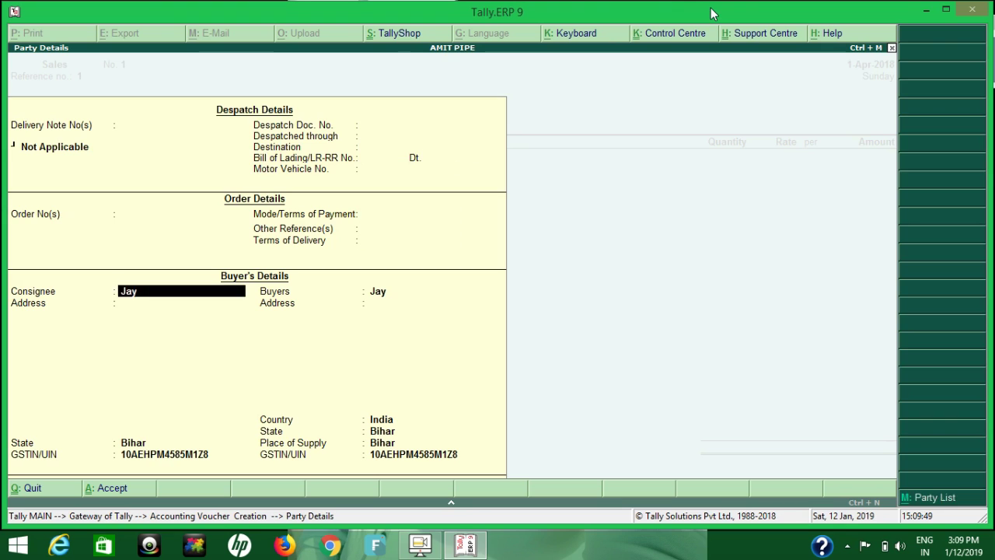
# Keep the consignee's and buyer's details and the SALES ledger, and move to the voucher's first item line.
pyautogui.press('Return')
pyautogui.press('Return')
pyautogui.press('Return')
pyautogui.press('Return')
pyautogui.press('Return')
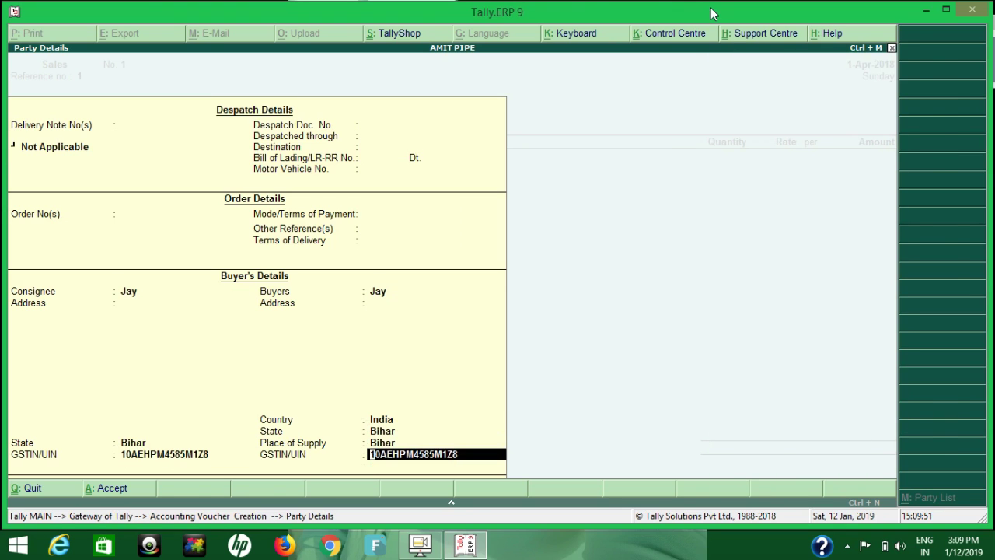
pyautogui.press('Return')
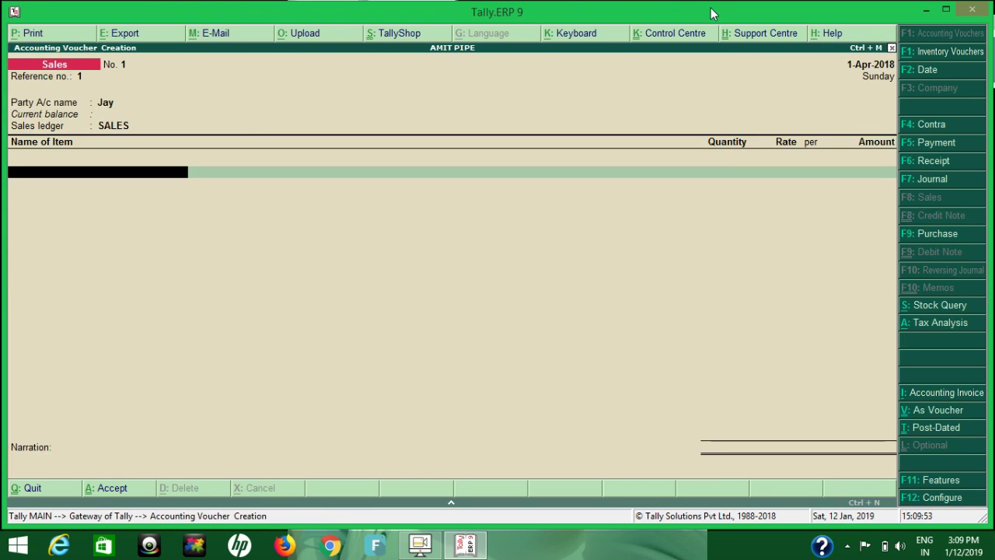
# Add PEN as the voucher's item without a description and give it the new tracking number 1.
pyautogui.write('P')
pyautogui.press('Return')
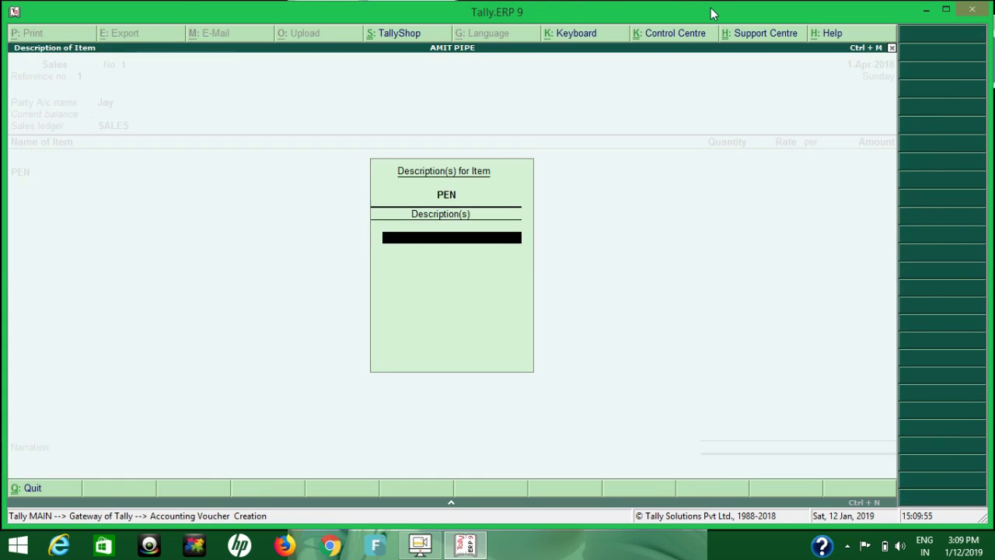
pyautogui.press('Return')
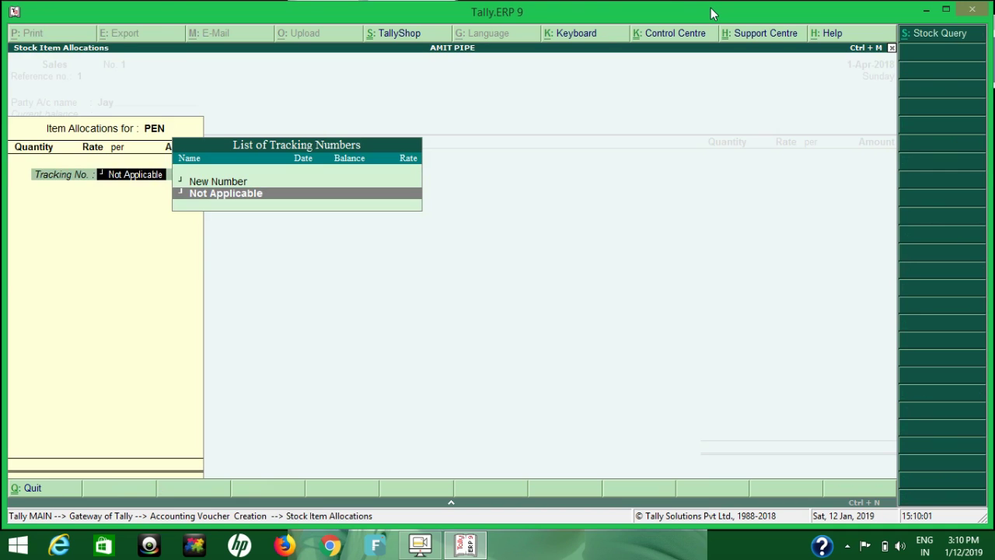
pyautogui.press('Up')
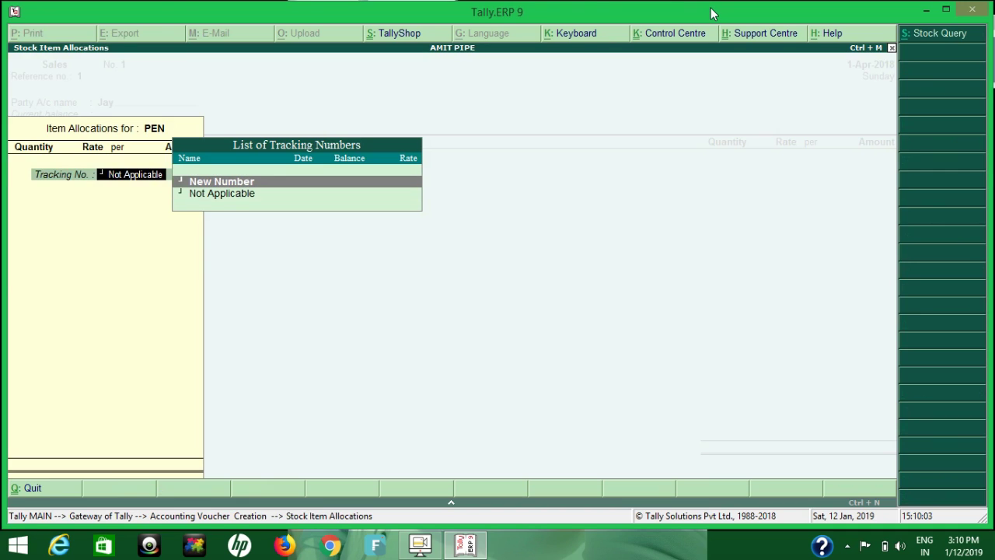
pyautogui.press('Return')
pyautogui.write('1')
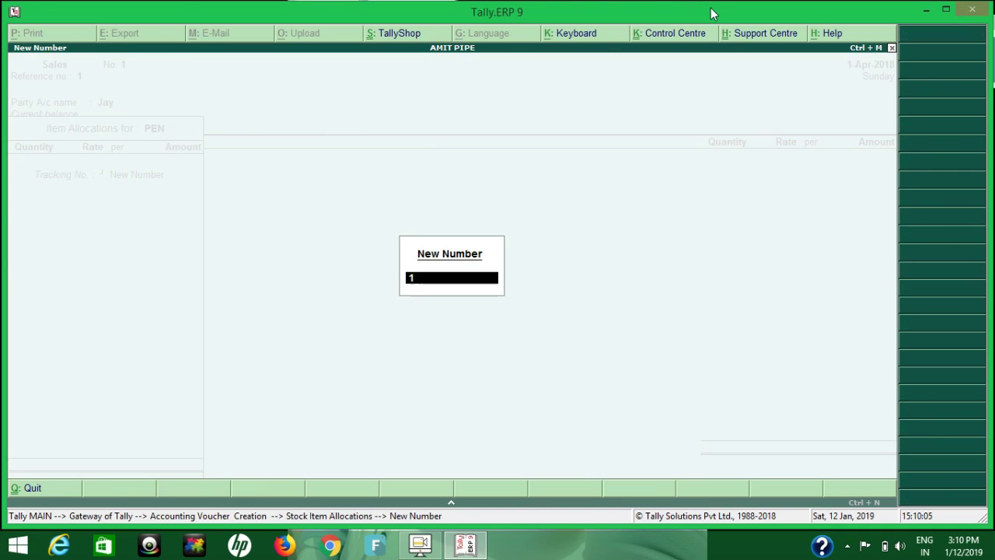
pyautogui.press('Return')
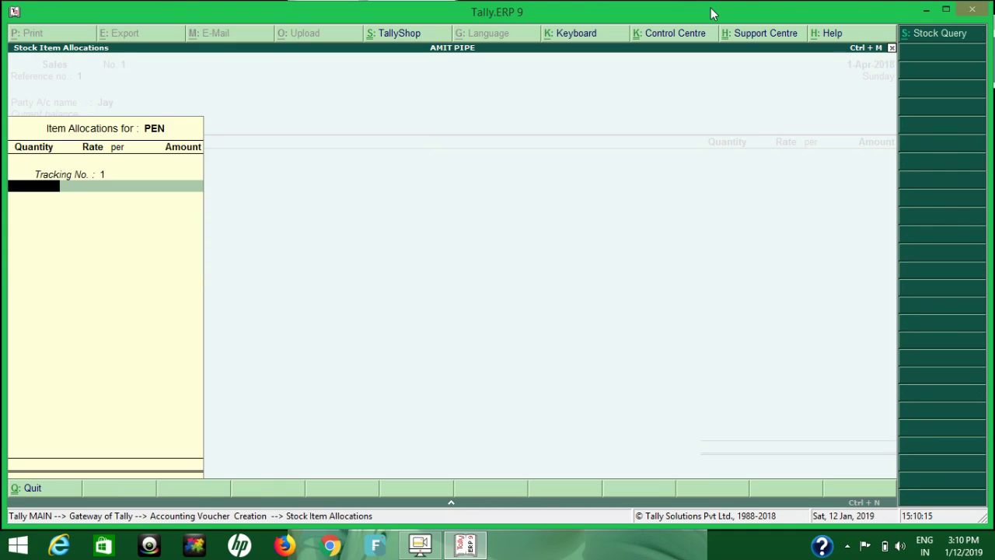
# Allocate 10 PCS of PEN at the rate of 1,000.00 per PCS and finish the item's allocation.
pyautogui.write('10')
pyautogui.press('Return')
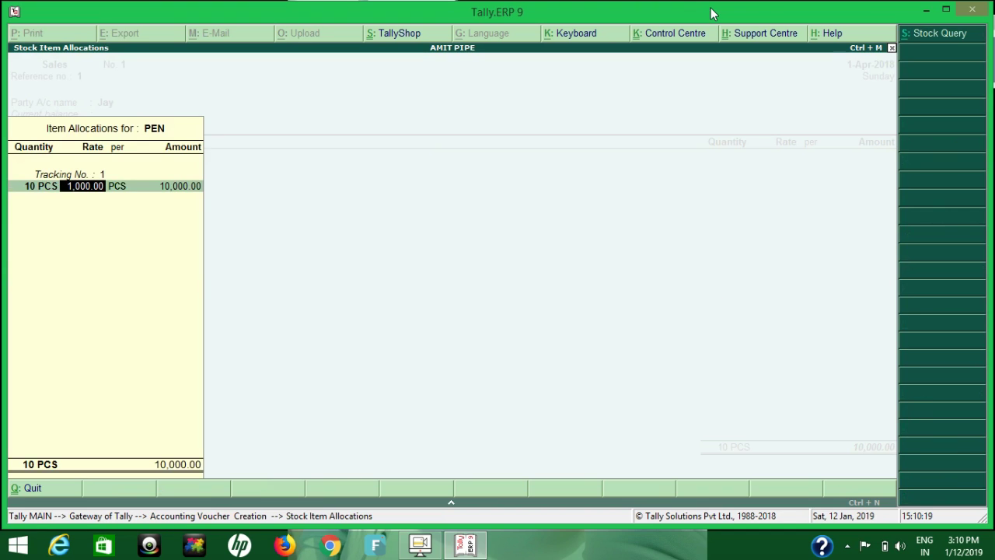
pyautogui.press('Return')
pyautogui.press('Return')
pyautogui.press('Return')
pyautogui.press('Return')
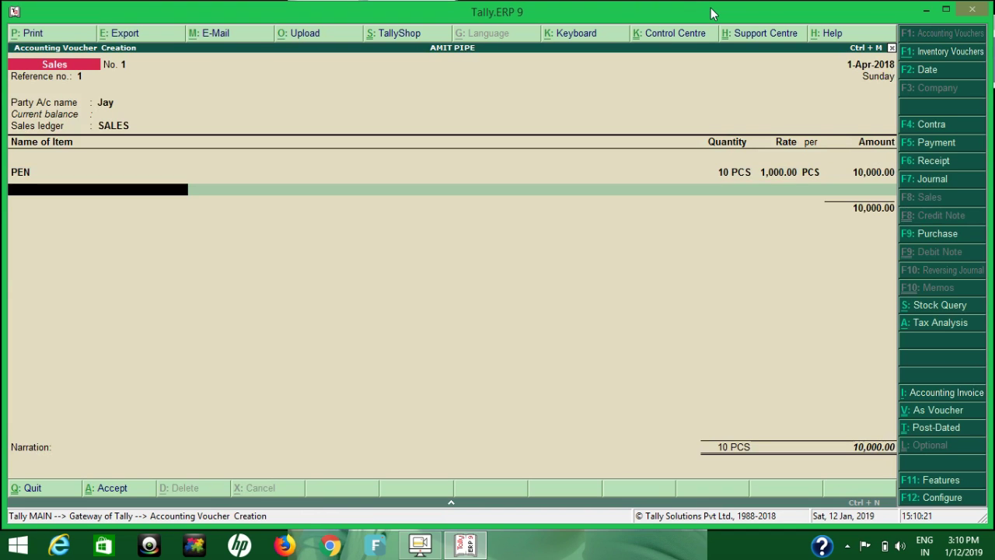
# End the item list and add the CGST and SGST tax ledgers to the sales voucher.
pyautogui.press('Return')
pyautogui.write('Cg')
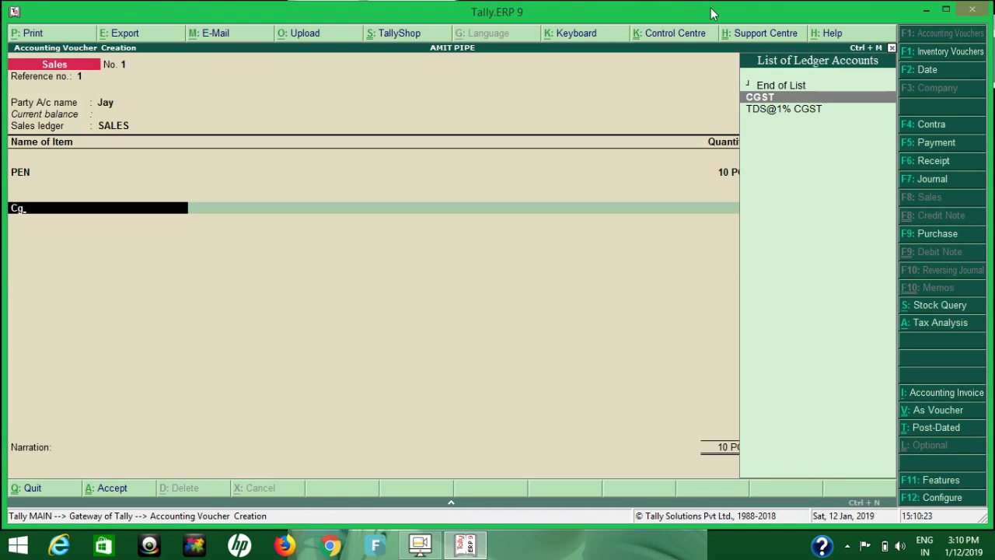
pyautogui.press('Return')
pyautogui.press('Return')
pyautogui.write('Sg')
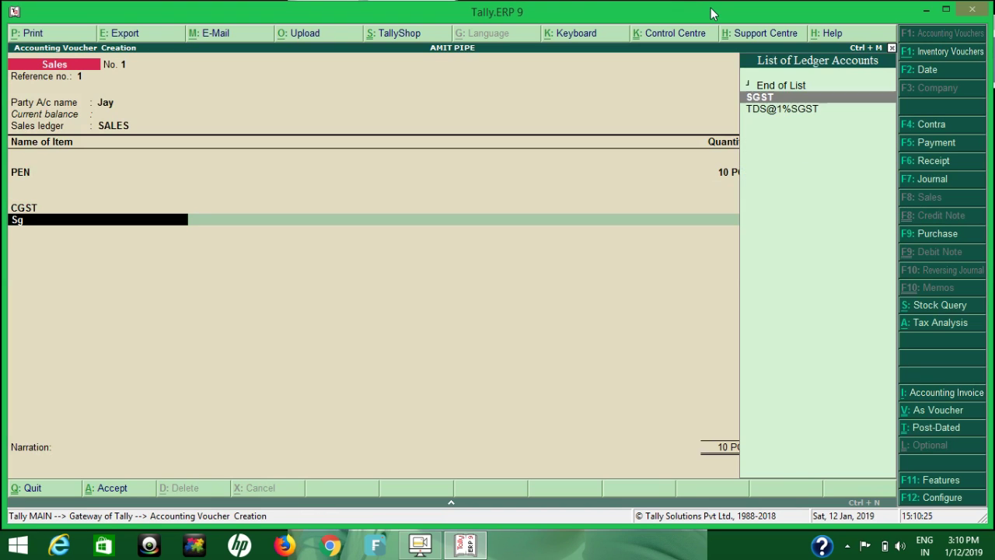
pyautogui.press('Return')
pyautogui.press('Return')
# Keep New Ref 1 in the bill-wise details, accept the sales voucher and return to Gateway of Tally.
pyautogui.press('Return')
pyautogui.press('Return')
pyautogui.press('Return')
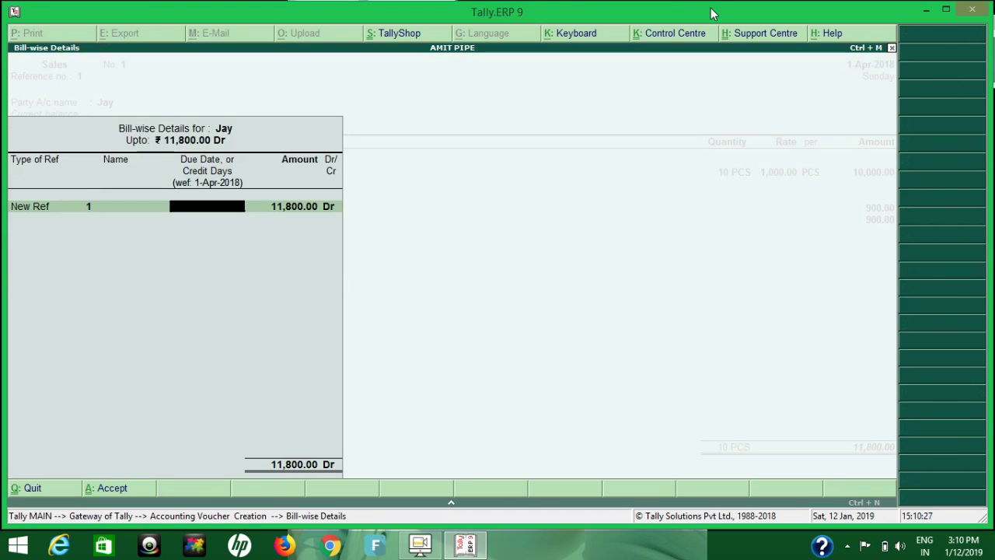
pyautogui.press('Return')
pyautogui.press('Return')
pyautogui.press('Return')
pyautogui.press('Return')
pyautogui.press('Return')
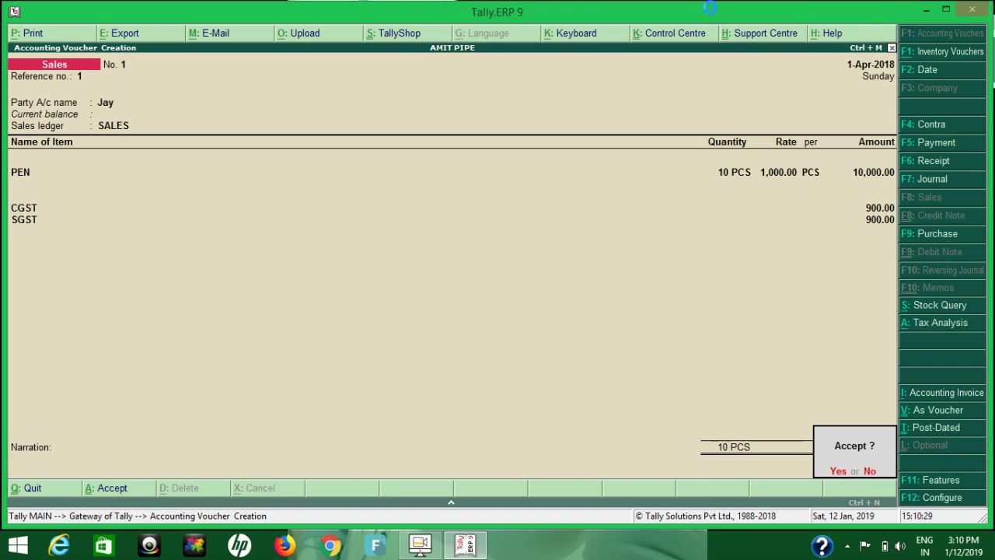
pyautogui.press('Return')
pyautogui.press('Escape')
pyautogui.press('Return')
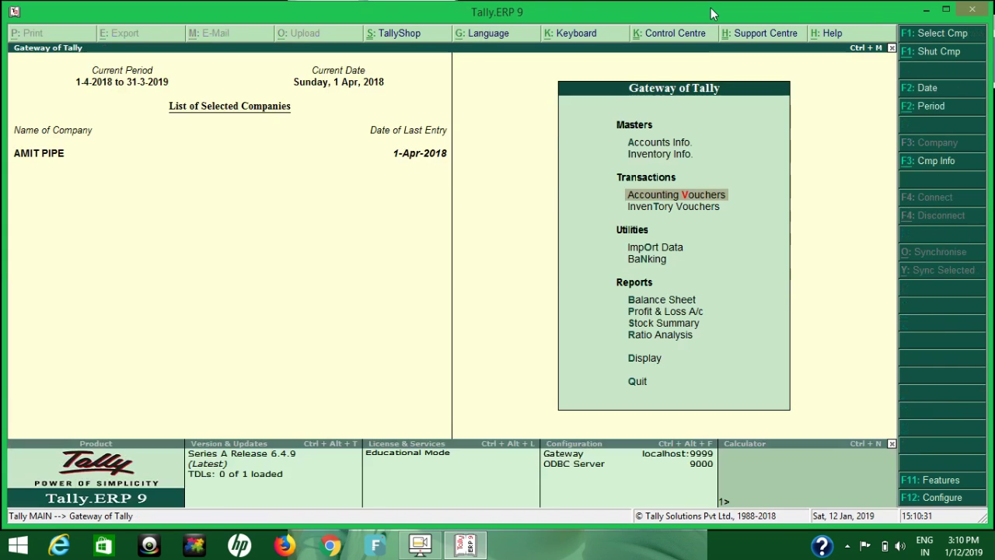
# Review PEN's April stock vouchers through the Stock Summary and return to Gateway of Tally.
pyautogui.press('s')
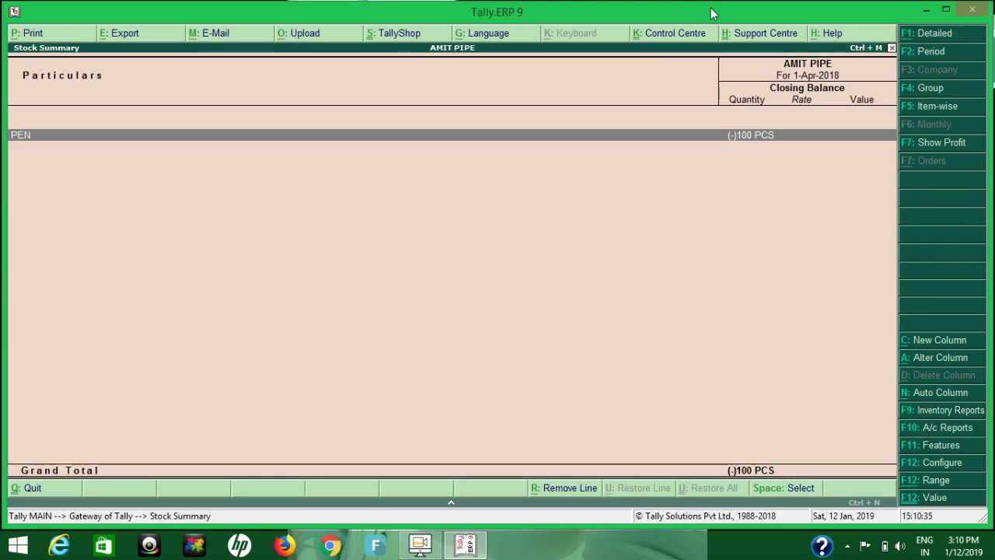
pyautogui.press('Return')
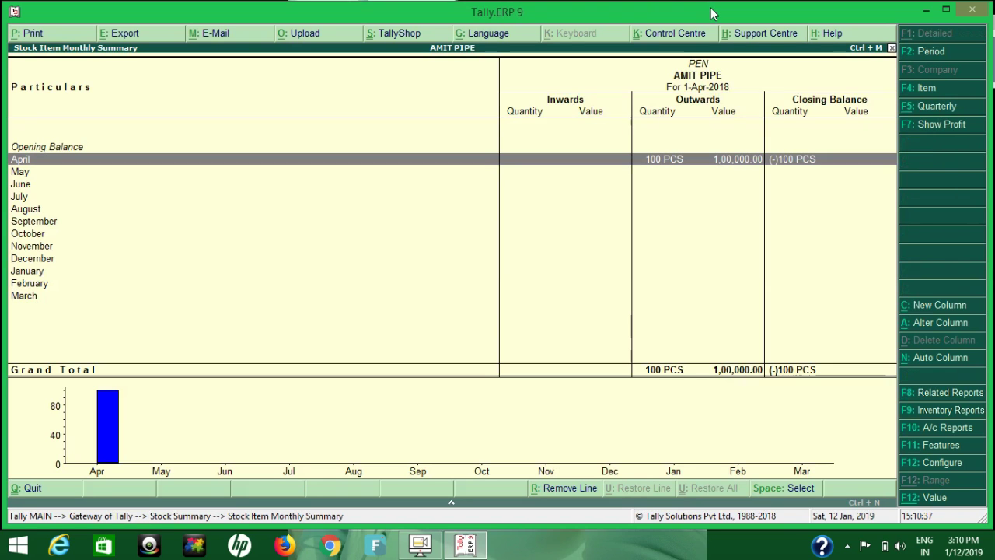
pyautogui.press('Return')
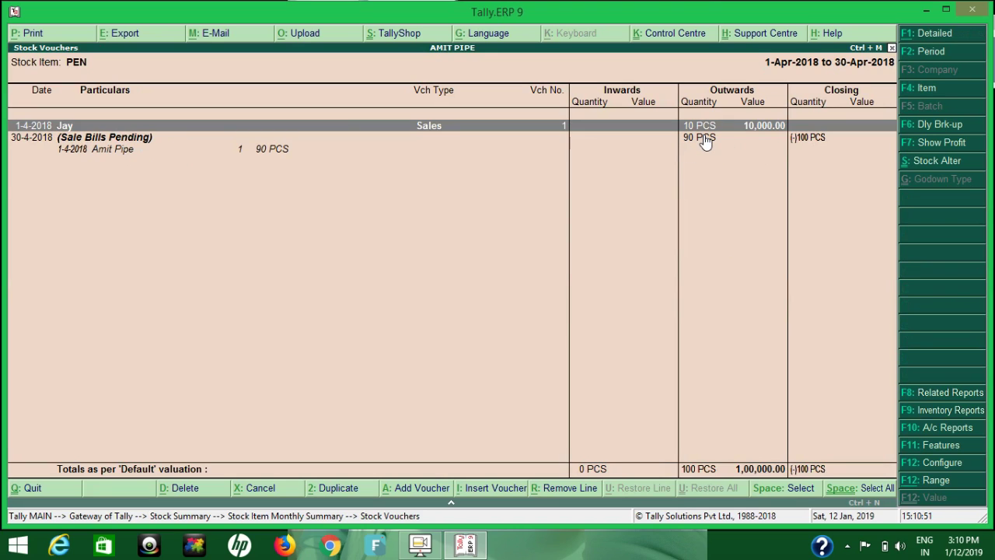
pyautogui.press('Escape')
pyautogui.press('Escape')
pyautogui.press('Escape')
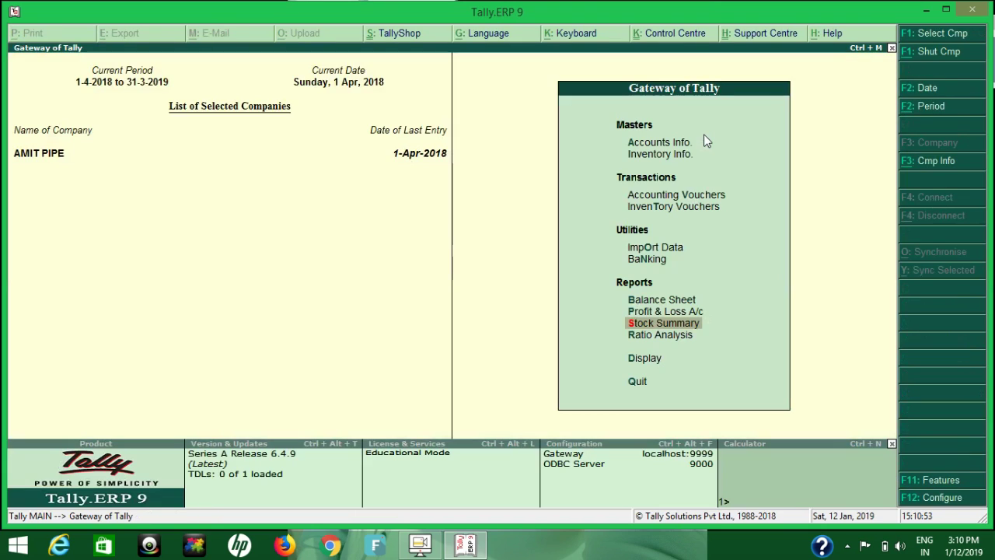
# Display the Sales Bills Pending report from the statements of inventory.
pyautogui.press('d')
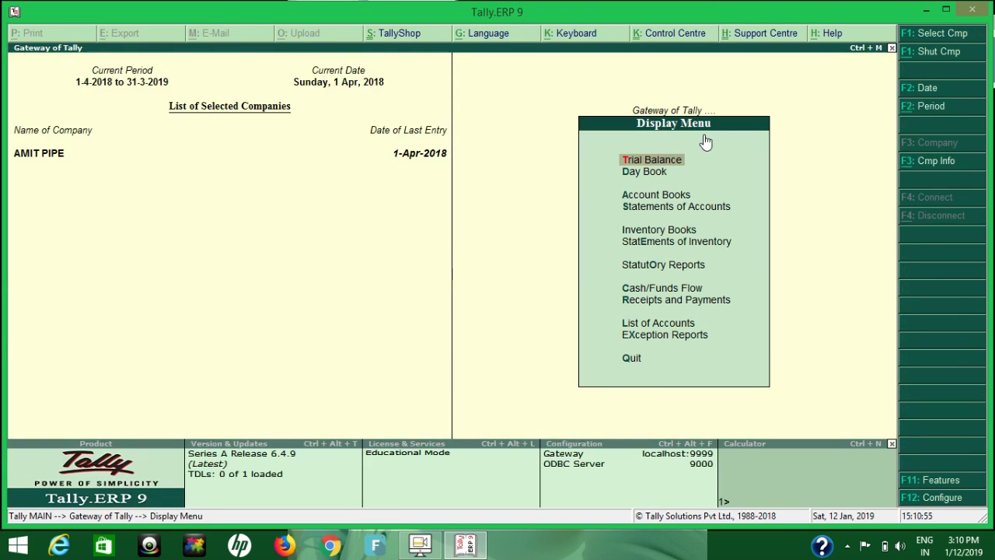
pyautogui.press('Down')
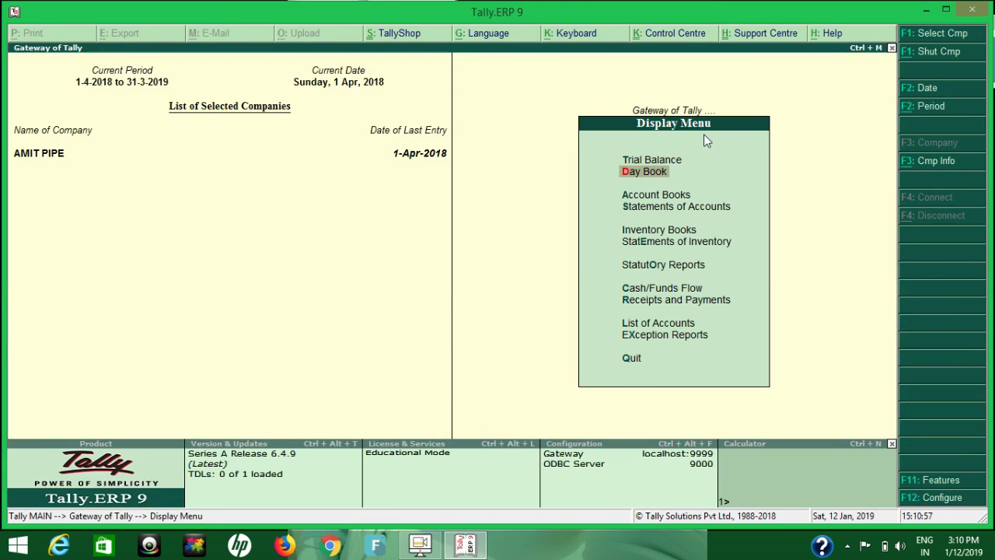
pyautogui.press('Down')
pyautogui.press('Down')
pyautogui.press('Down')
pyautogui.press('Down')
pyautogui.press('Down')
pyautogui.press('Up')
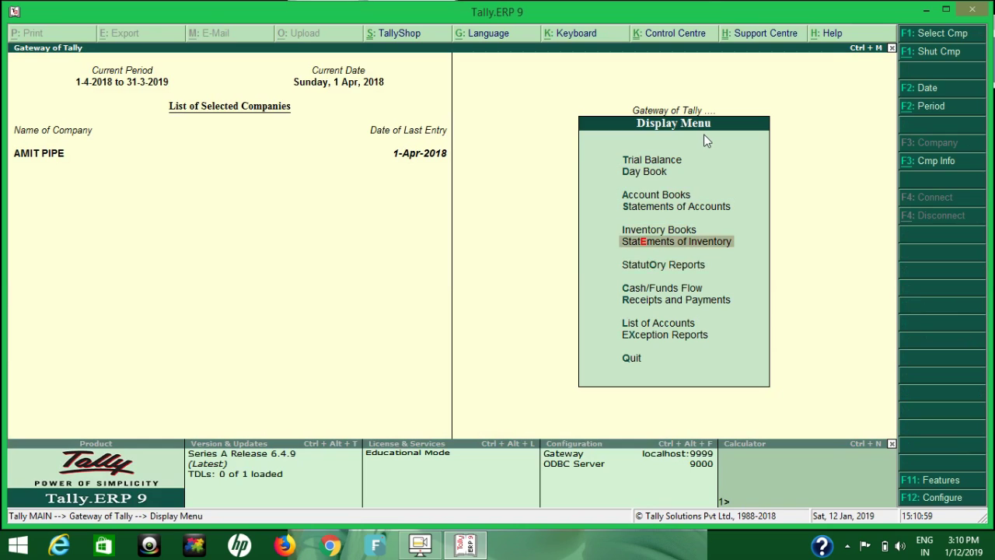
pyautogui.press('Return')
pyautogui.press('Down')
pyautogui.press('Down')
pyautogui.press('Down')
pyautogui.press('Return')
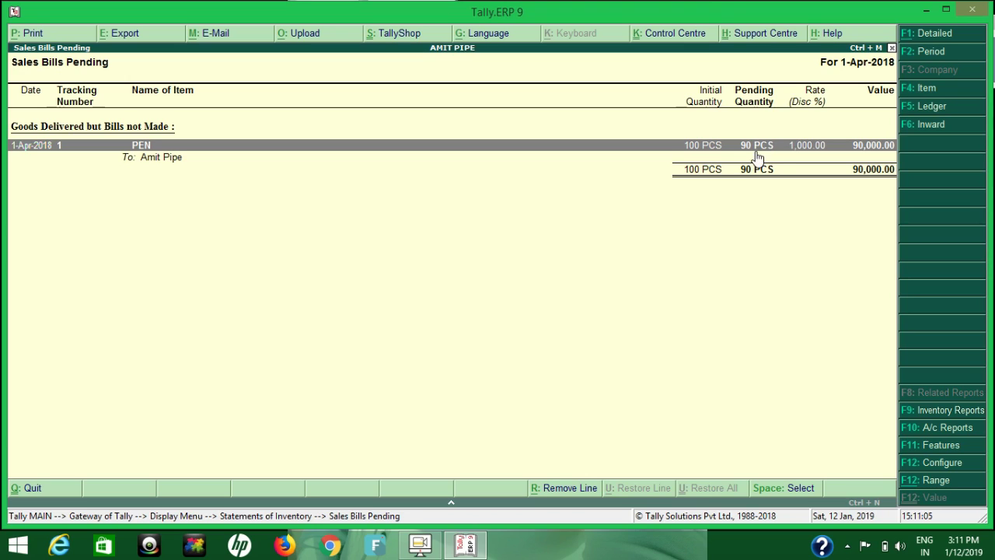
# Examine the pending sales bill for PEN in detailed format and leave the report.
pyautogui.click(947, 34)
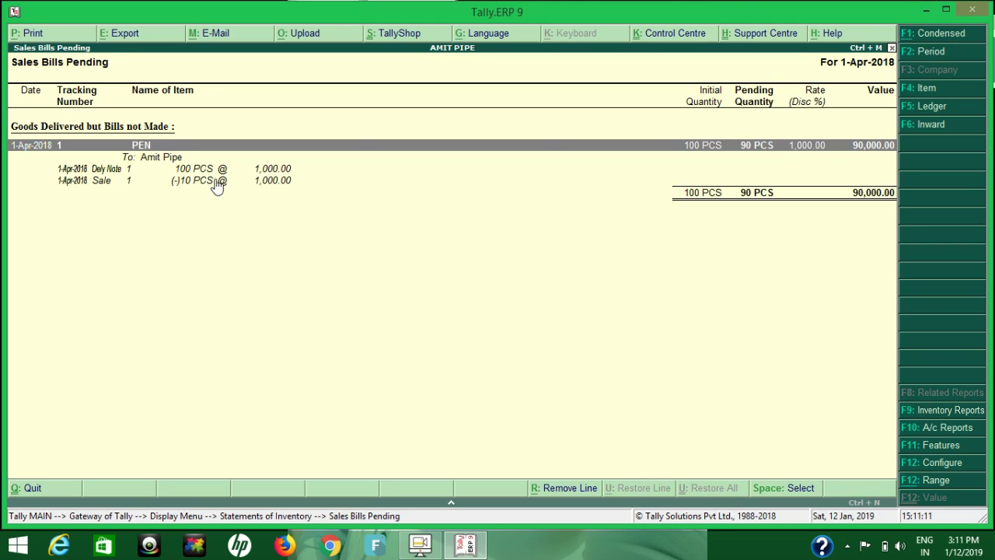
pyautogui.press('Escape')
pyautogui.press('Escape')
pyautogui.press('Escape')
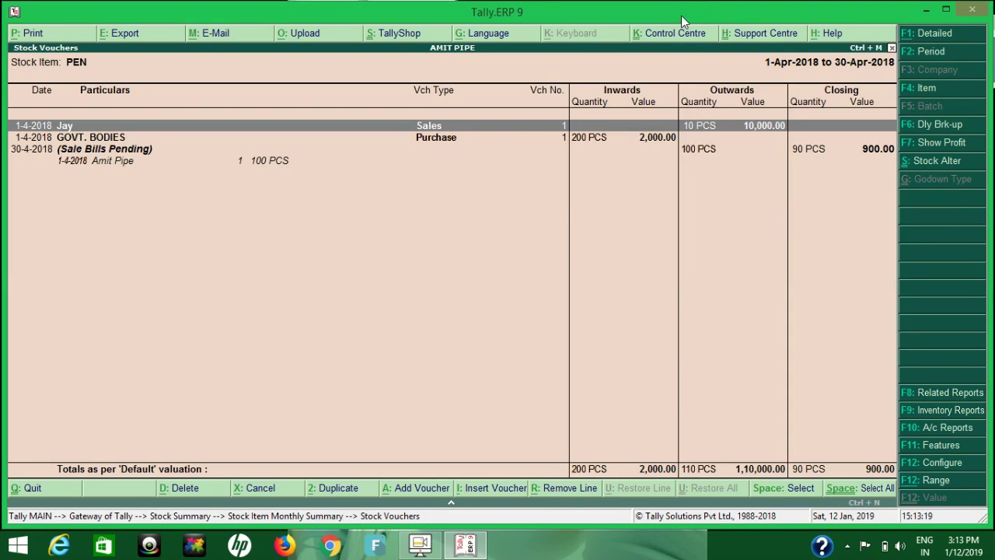
# Open the 10 PCS sales voucher from PEN's stock vouchers and go through its party details to the PEN line.
pyautogui.press('Return')
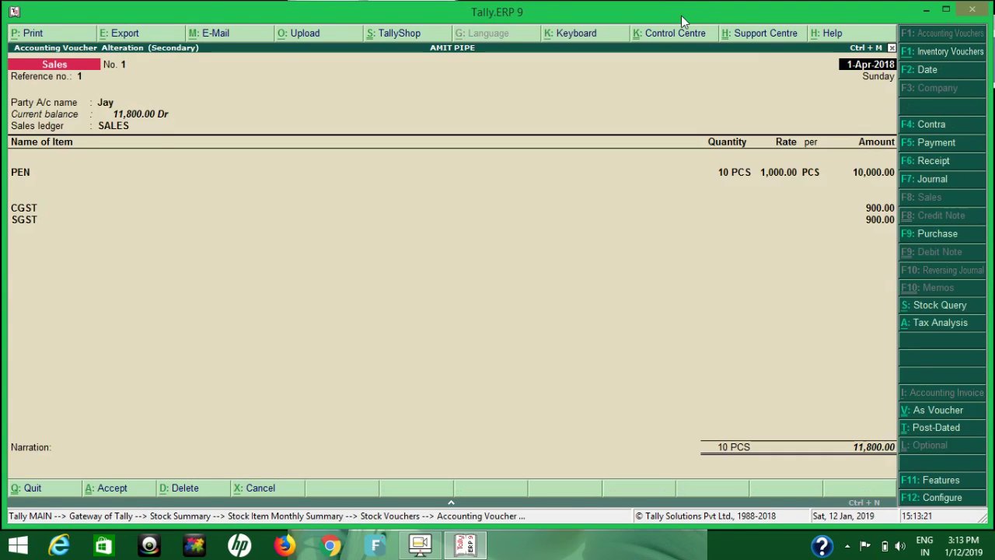
pyautogui.press('Return')
pyautogui.press('Return')
pyautogui.press('Return')
pyautogui.press('Return')
pyautogui.press('Return')
pyautogui.press('Return')
pyautogui.press('Return')
pyautogui.press('Return')
pyautogui.press('Return')
pyautogui.press('Return')
pyautogui.press('Return')
pyautogui.press('Return')
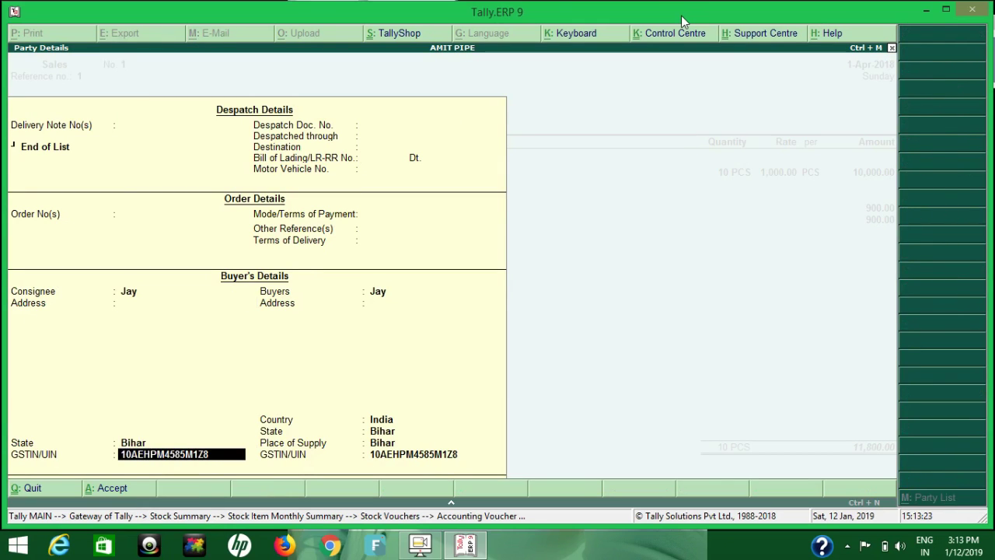
pyautogui.press('Return')
pyautogui.press('Return')
pyautogui.press('Return')
pyautogui.press('Return')
pyautogui.press('Return')
pyautogui.press('Return')
pyautogui.press('Return')
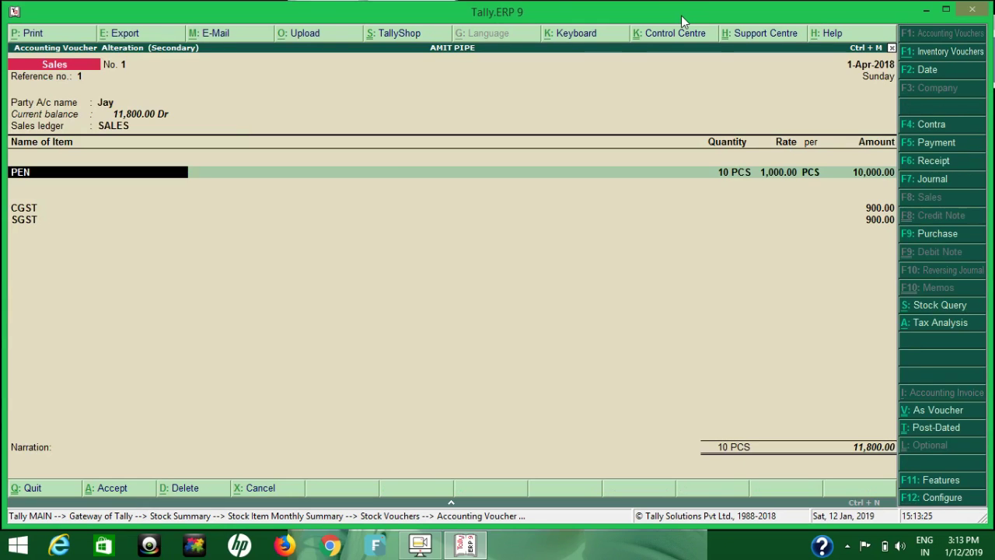
# Examine the tracking number choices for PEN, quit the voucher without saving and leave the stock reports.
pyautogui.press('Return')
pyautogui.press('Return')
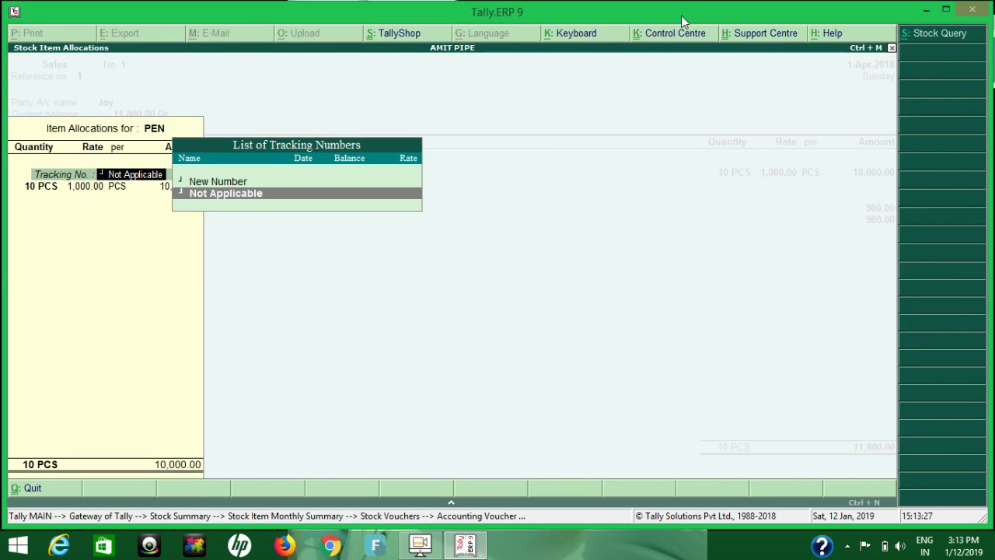
pyautogui.press('Up')
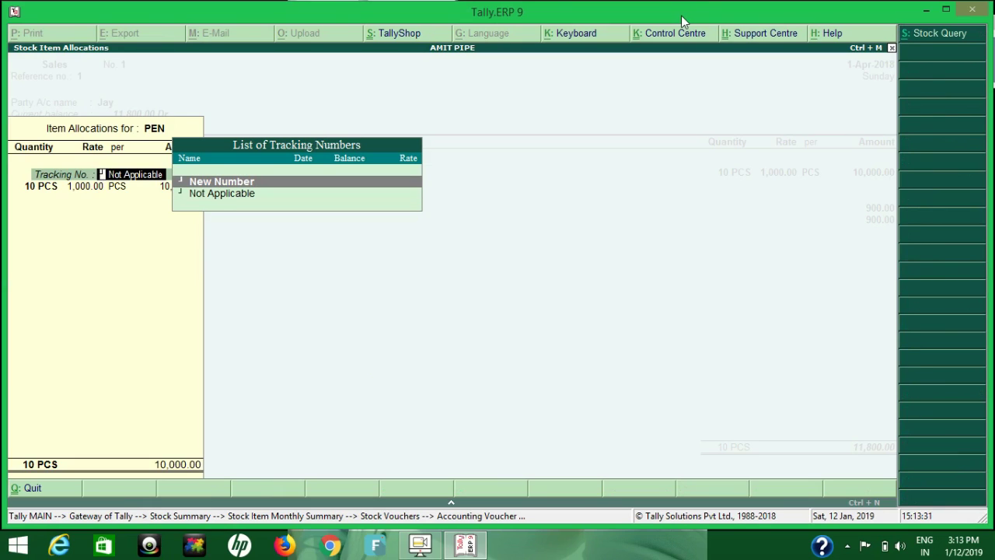
pyautogui.press('Escape')
pyautogui.press('Escape')
pyautogui.press('Return')
pyautogui.press('Escape')
pyautogui.press('Escape')
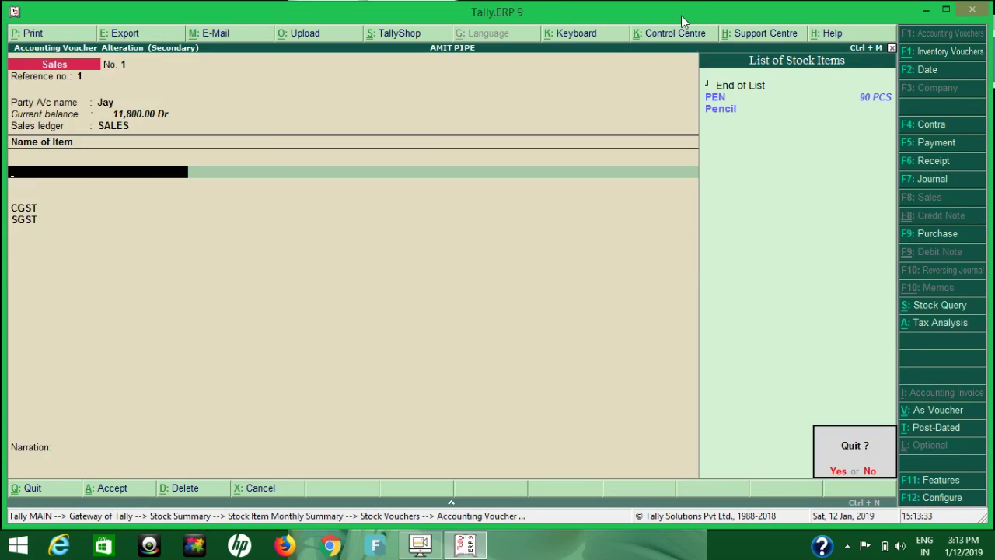
pyautogui.press('Return')
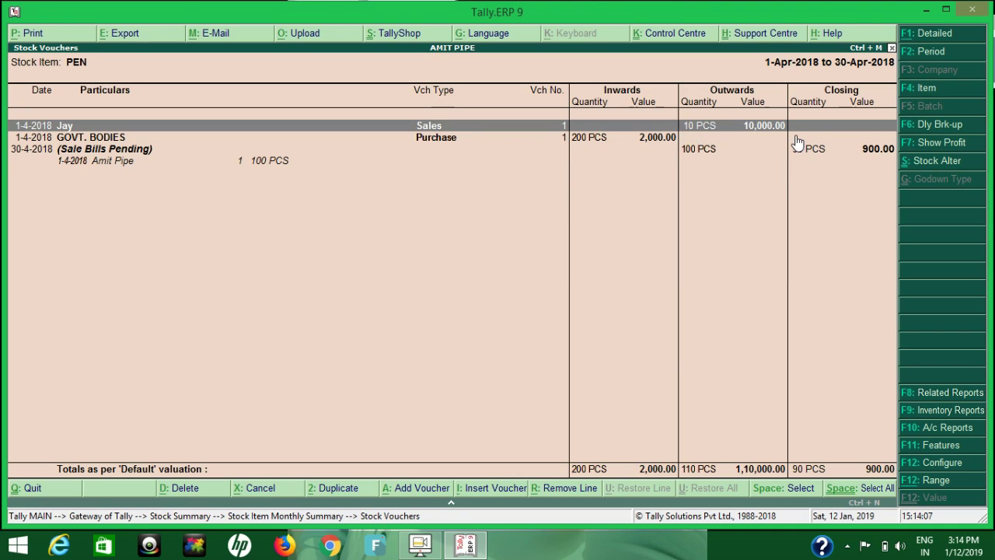
pyautogui.press('Escape')
pyautogui.press('Escape')
pyautogui.press('Escape')
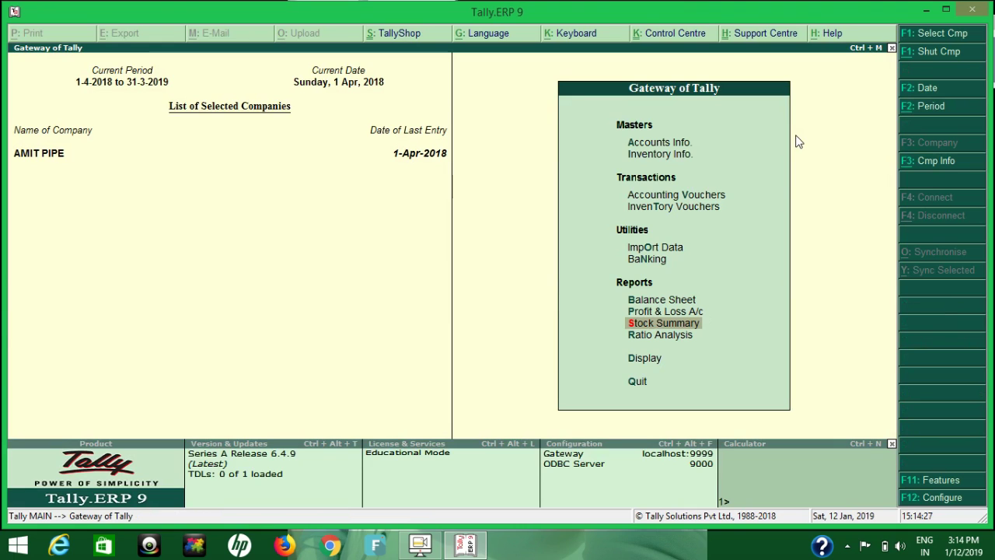
# Display the GSTR-1 report from the statutory GST reports.
pyautogui.press('d')
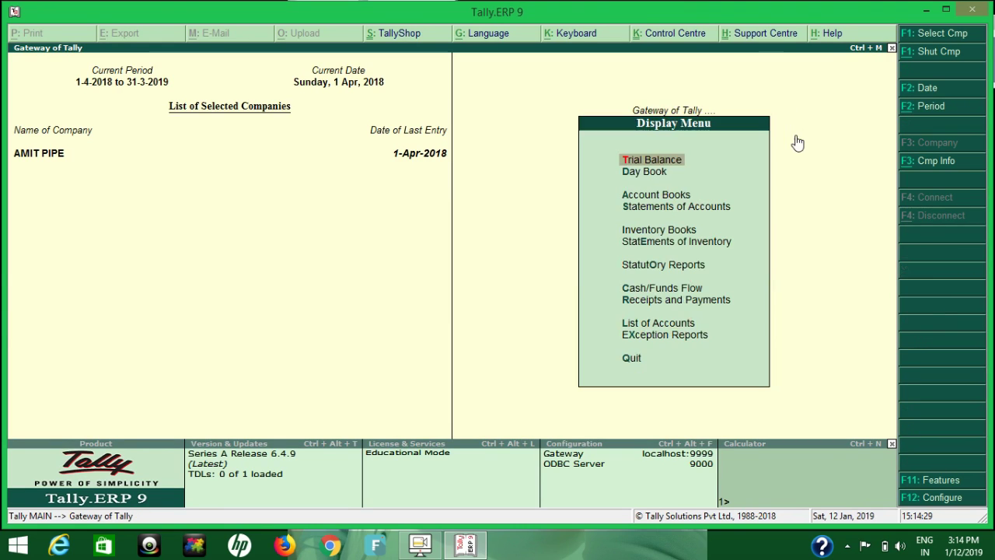
pyautogui.press('Down')
pyautogui.press('Down')
pyautogui.press('Down')
pyautogui.press('Down')
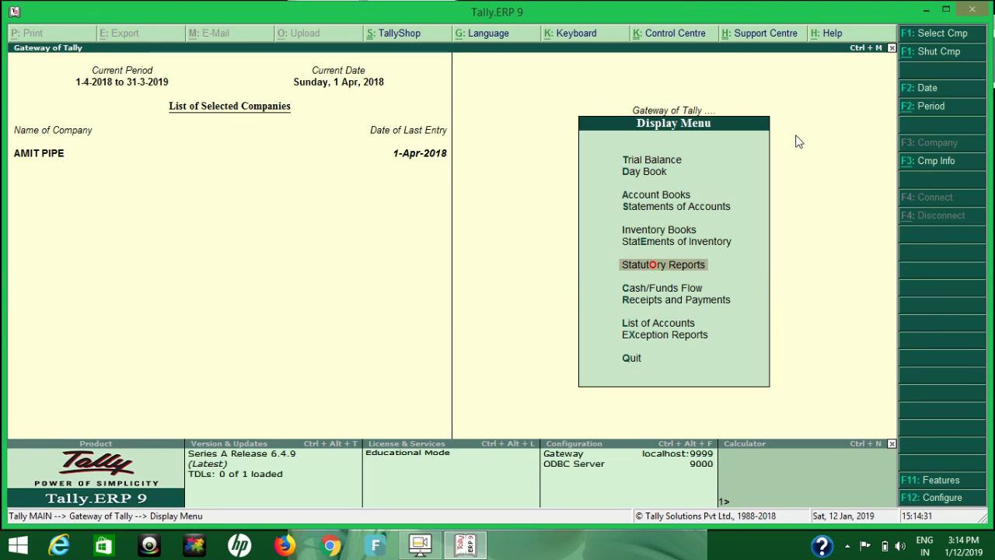
pyautogui.press('Return')
pyautogui.press('Return')
pyautogui.press('Return')
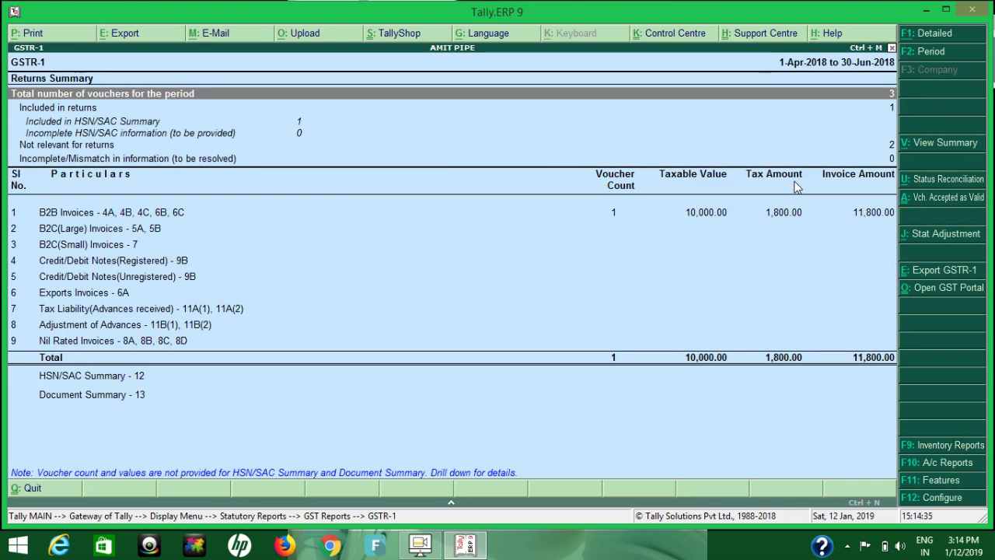
# Open the voucher register of the B2B Invoices - 4A, 4B, 4C, 6B, 6C entry in GSTR-1.
pyautogui.press('Down')
pyautogui.press('Down')
pyautogui.press('Down')
pyautogui.press('Down')
pyautogui.press('Down')
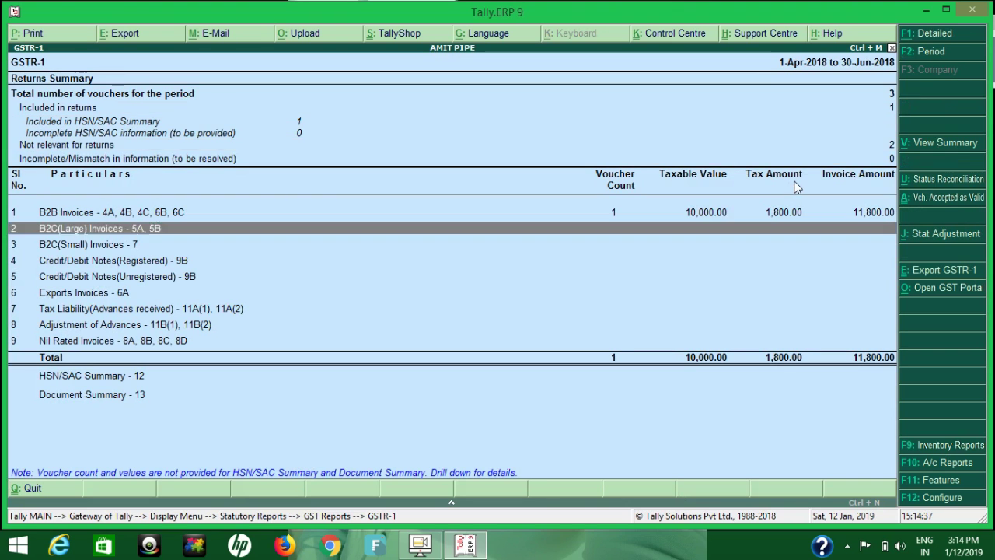
pyautogui.press('Up')
pyautogui.press('Return')
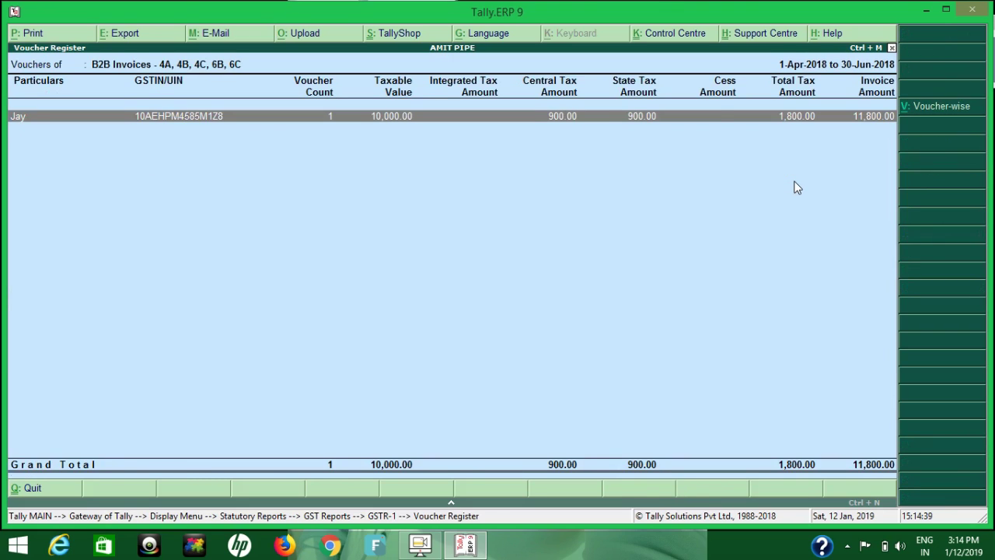
# Open the sales voucher listed under B2B Invoices, review it, and return to the Gateway of Tally.
pyautogui.press('Return')
pyautogui.press('Return')
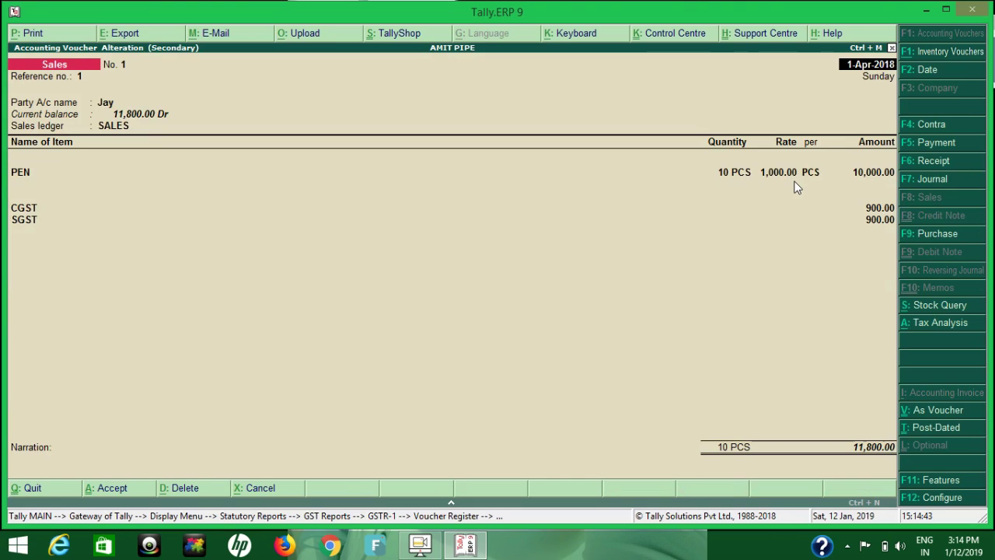
pyautogui.press('Escape')
pyautogui.press('Escape')
pyautogui.press('Escape')
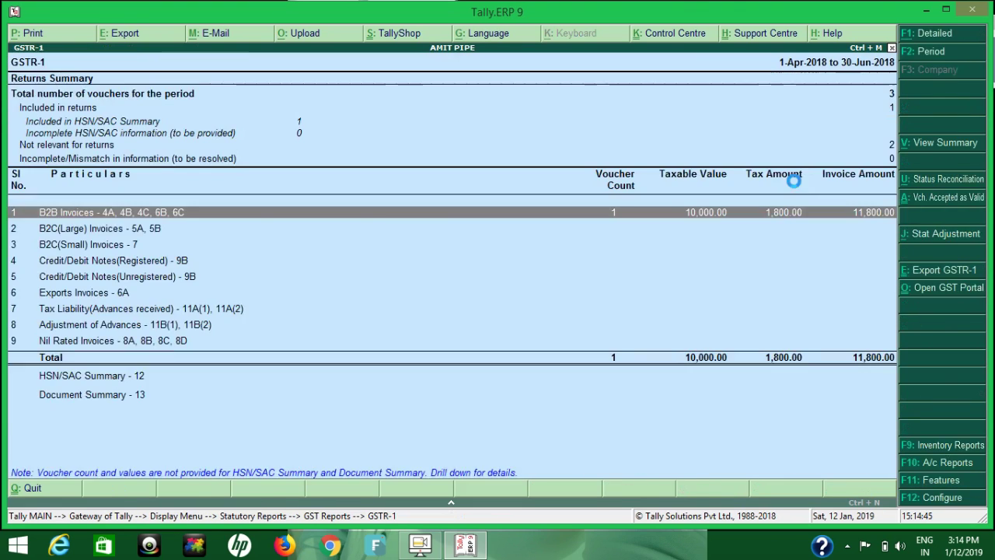
pyautogui.press('Escape')
pyautogui.press('Escape')
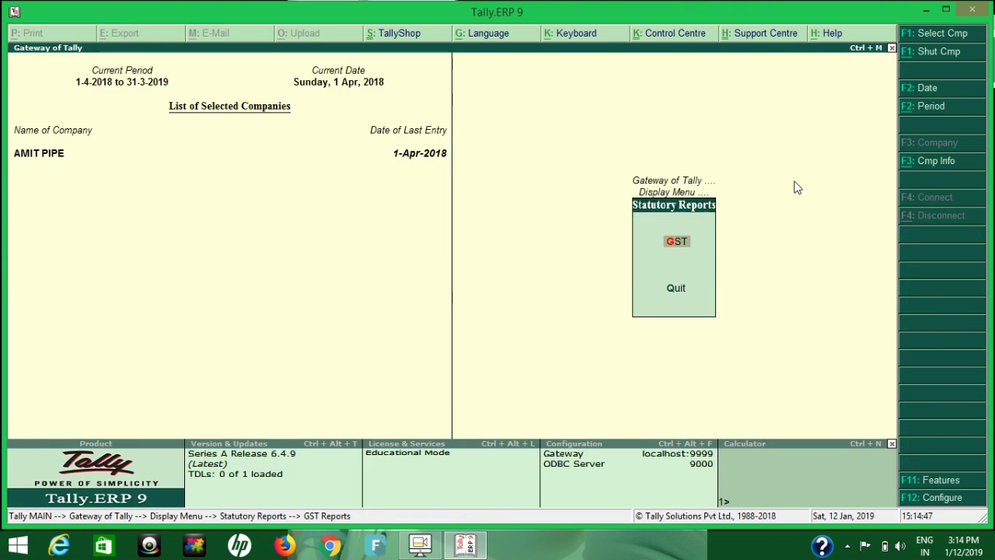
pyautogui.press('Escape')
pyautogui.press('Escape')
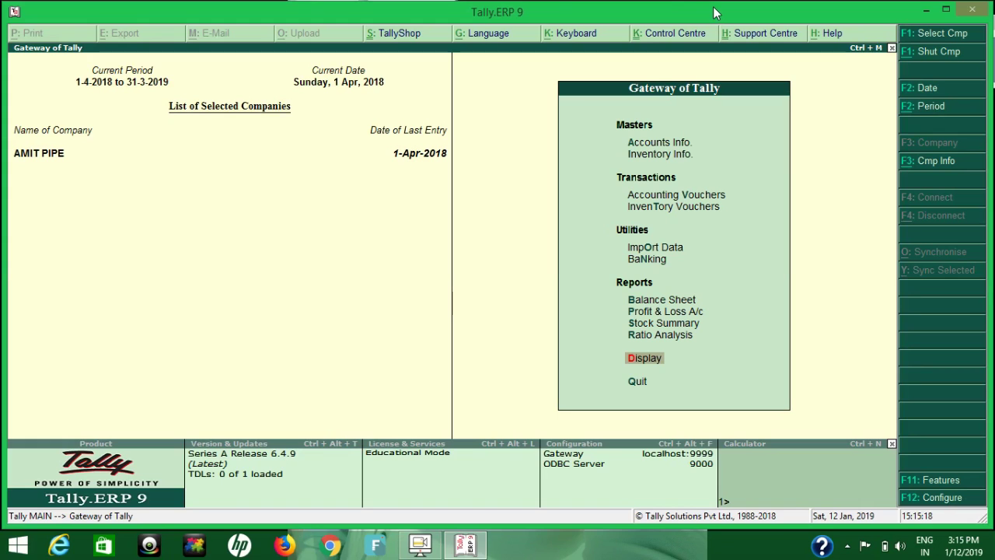
# Display PEN's April stock vouchers from the stock summary.
pyautogui.press('s')
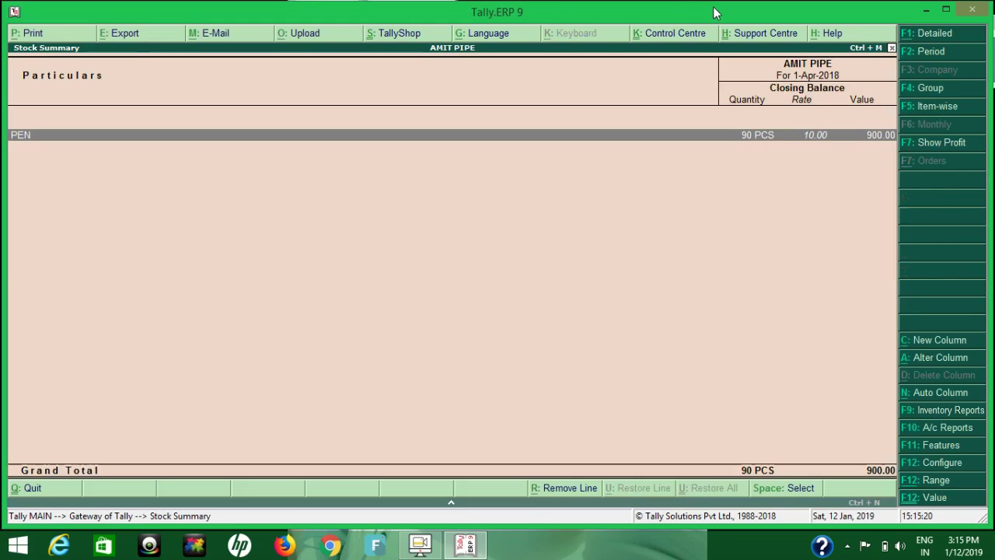
pyautogui.press('Return')
pyautogui.press('Return')
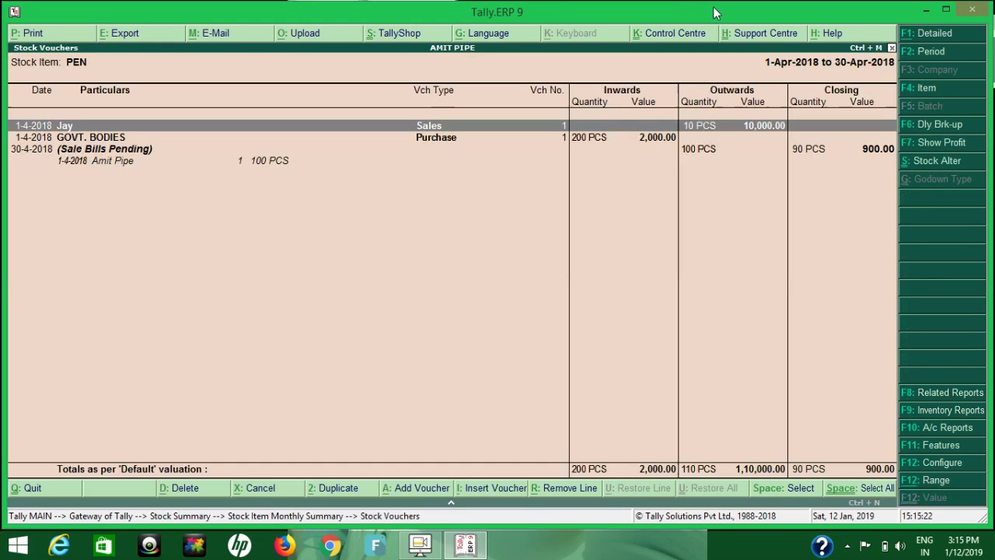
# Open the 10 PCS sales voucher for alteration and go through its party details to the PEN line.
pyautogui.press('Return')
pyautogui.press('Return')
pyautogui.press('Return')
pyautogui.press('Return')
pyautogui.press('Return')
pyautogui.press('Return')
pyautogui.press('Return')
pyautogui.press('Return')
pyautogui.press('Return')
pyautogui.press('Return')
pyautogui.press('Return')
pyautogui.press('Return')
pyautogui.press('Return')
pyautogui.press('Return')
pyautogui.press('Return')
pyautogui.press('Return')
pyautogui.press('Return')
pyautogui.press('Return')
pyautogui.press('Return')
pyautogui.press('Return')
pyautogui.press('Return')
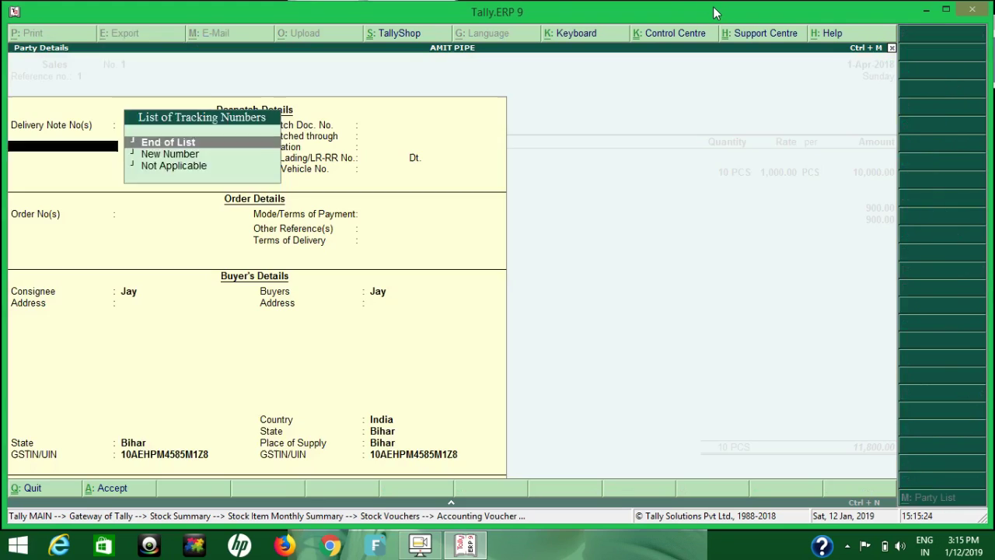
pyautogui.press('Return')
pyautogui.press('Return')
pyautogui.press('Return')
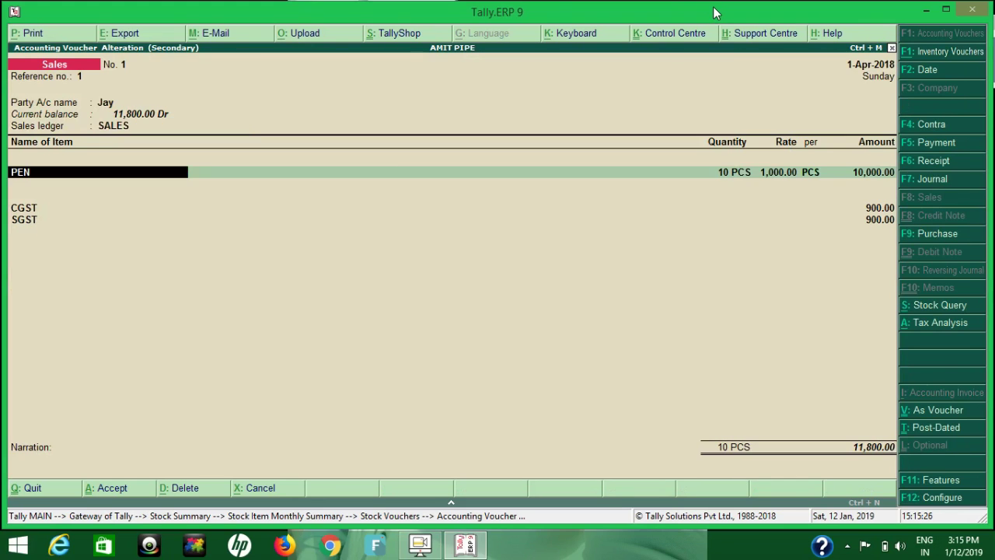
# Assign 1 as a new tracking number to the 10 PCS PEN allocation in the sales voucher.
pyautogui.press('Up')
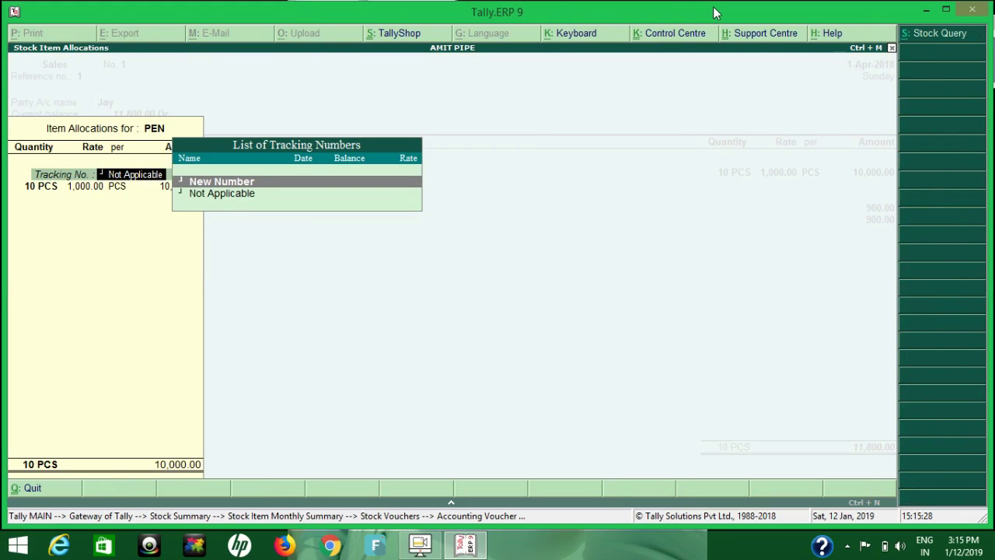
pyautogui.press('Return')
pyautogui.write('1')
pyautogui.press('Return')
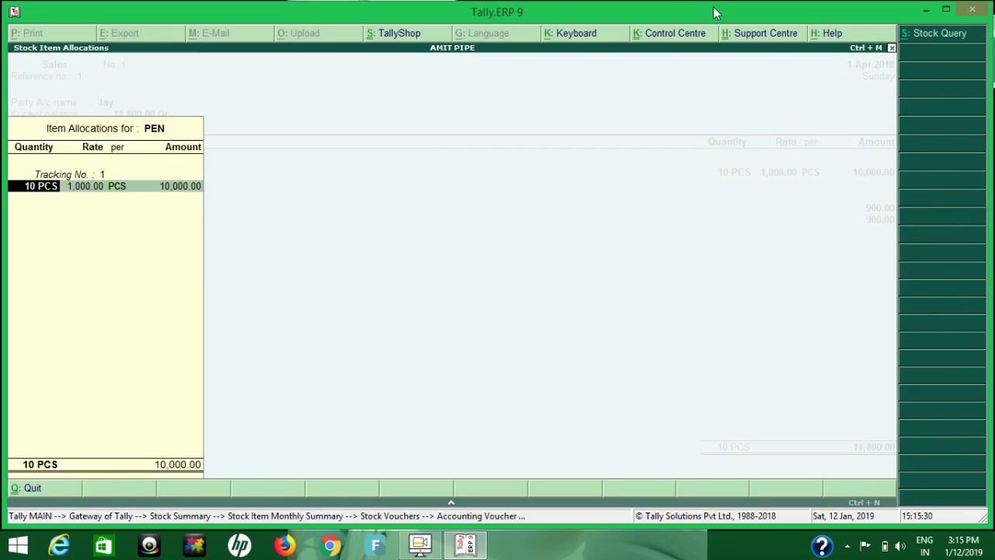
# Keep the remaining item, tax and bill-wise details, save the altered sales voucher and leave the stock reports.
pyautogui.press('Return')
pyautogui.press('Return')
pyautogui.press('Return')
pyautogui.press('Return')
pyautogui.press('Return')
pyautogui.press('Return')
pyautogui.press('Return')
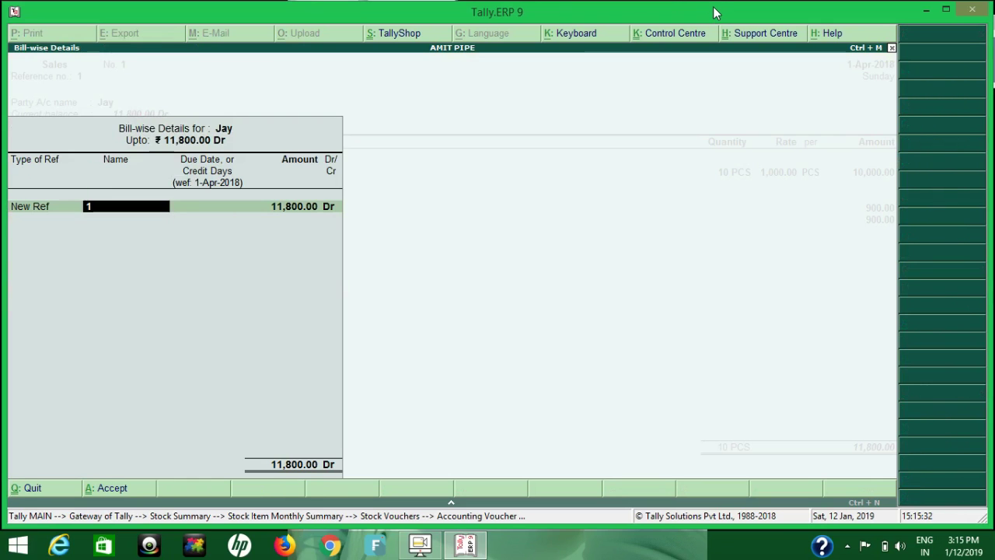
pyautogui.press('Return')
pyautogui.press('Return')
pyautogui.press('Return')
pyautogui.press('Return')
pyautogui.press('Return')
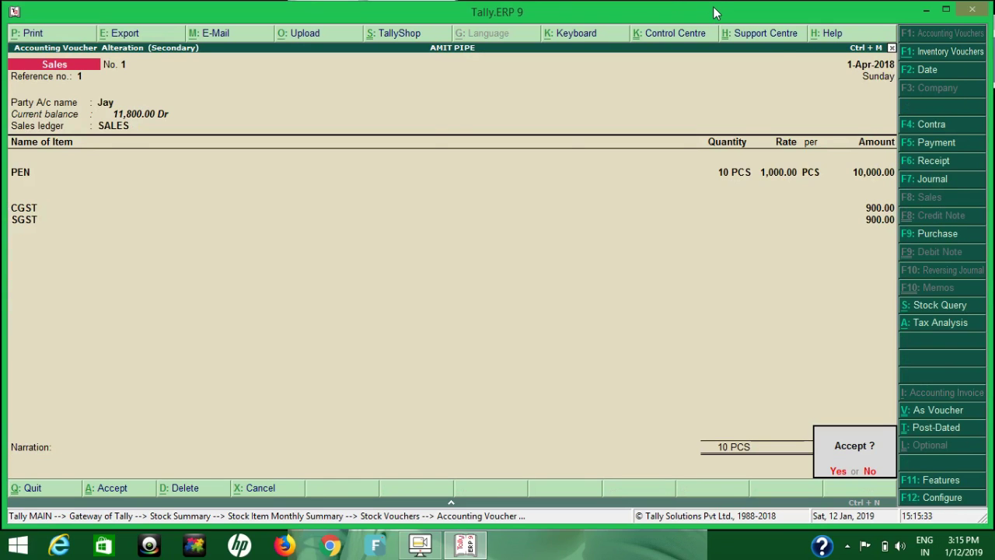
pyautogui.press('Return')
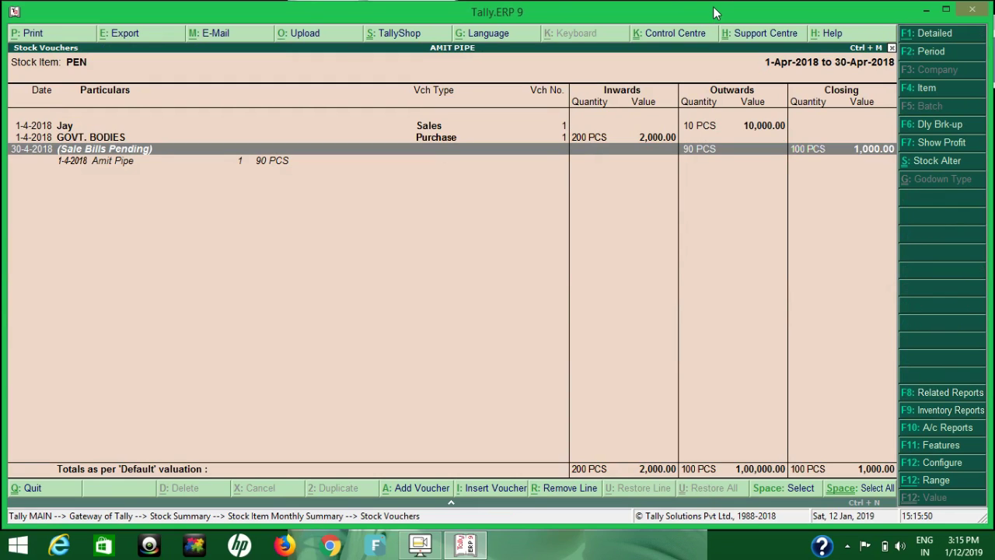
pyautogui.press('Escape')
pyautogui.press('Escape')
pyautogui.press('Escape')
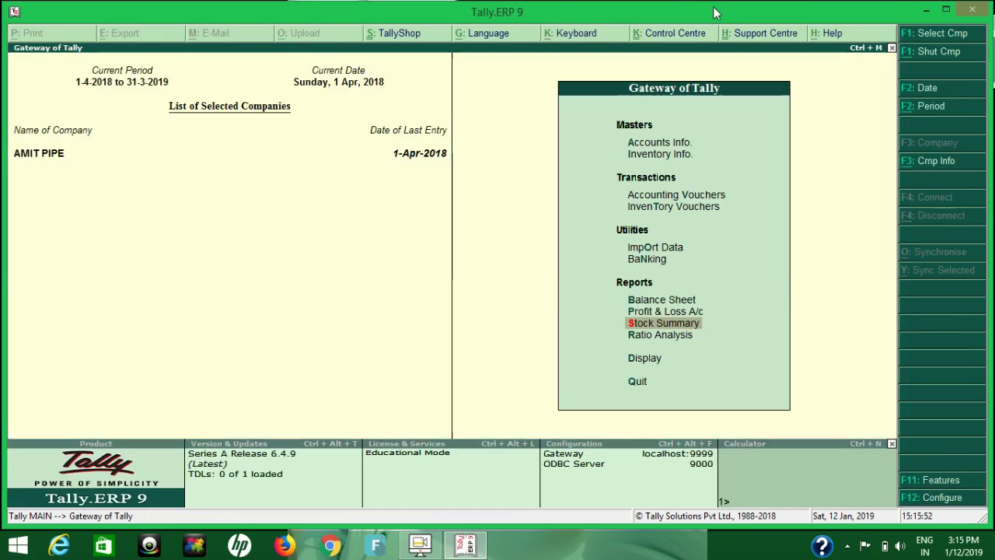
# Enable the use of rejection inward and outward notes in the company's inventory features and save the settings.
pyautogui.click(947, 482)
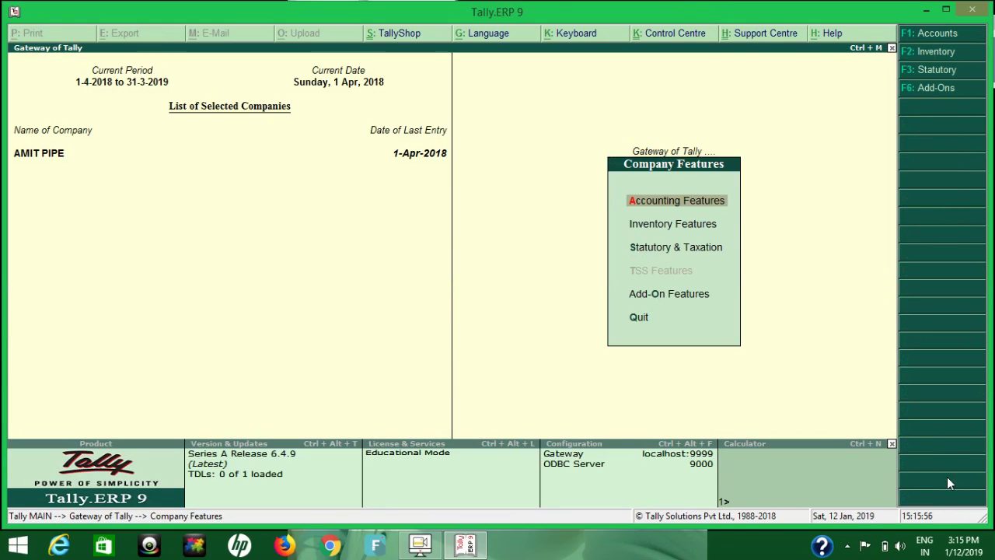
pyautogui.press('Down')
pyautogui.press('Return')
pyautogui.press('Return')
pyautogui.press('Return')
pyautogui.press('Return')
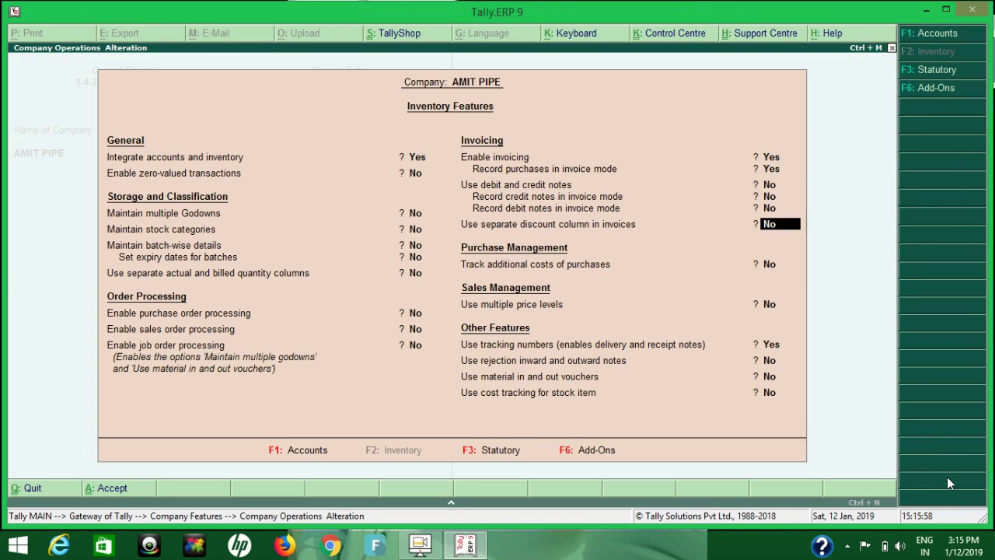
pyautogui.press('Return')
pyautogui.press('Return')
pyautogui.press('Return')
pyautogui.press('Return')
pyautogui.write('y')
pyautogui.press('Return')
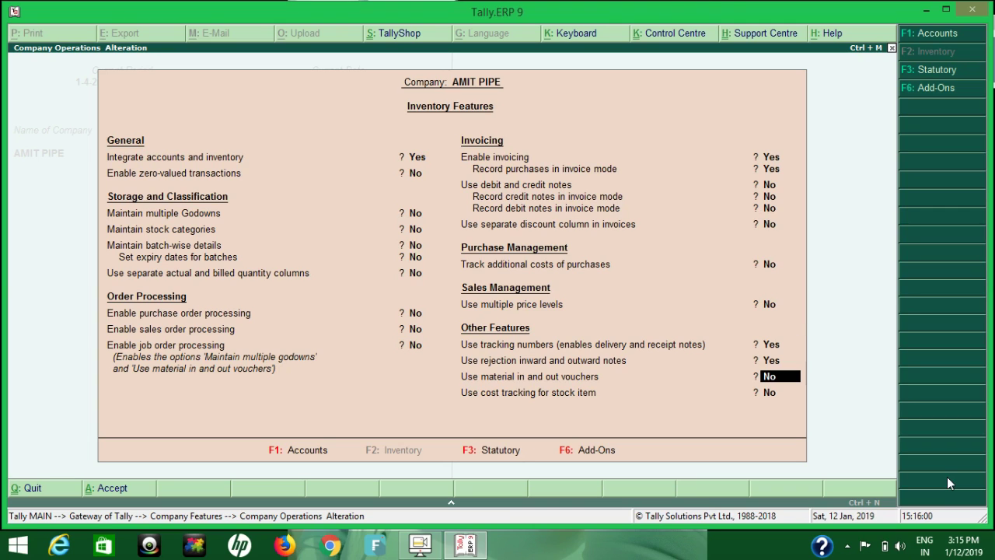
pyautogui.hotkey('ctrl', 'a')
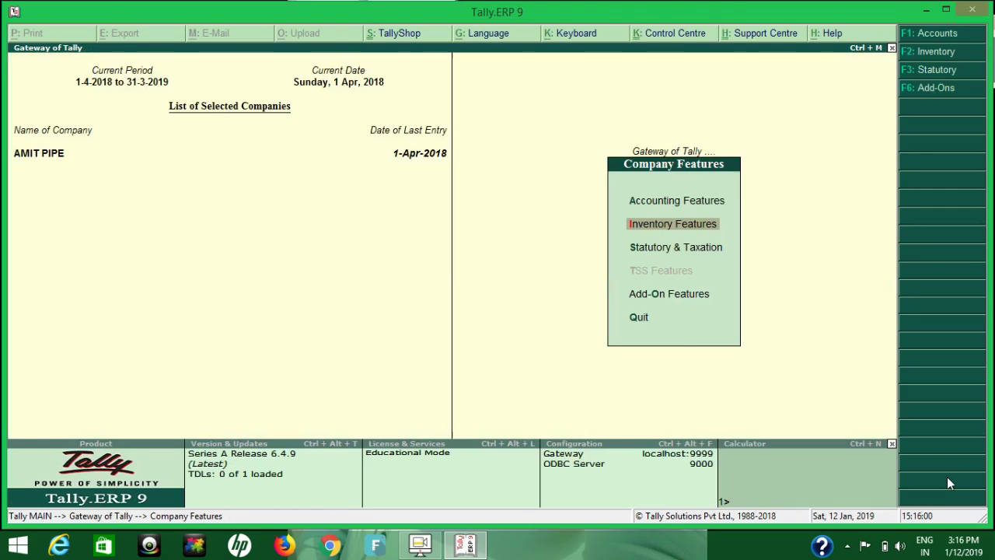
pyautogui.press('Escape')
# Start a Rejections In inventory voucher with Amit Pipe as the ledger account.
pyautogui.press('t')
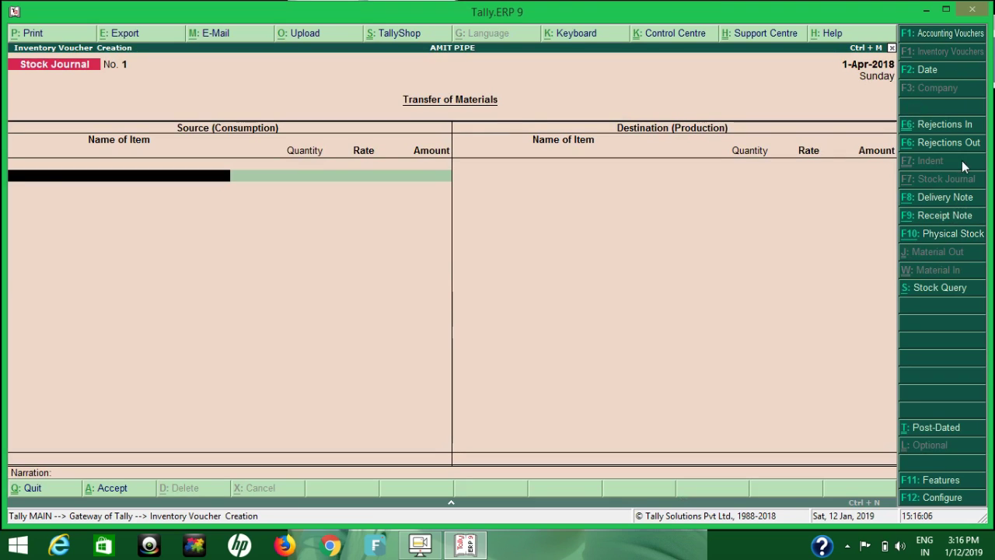
pyautogui.click(965, 126)
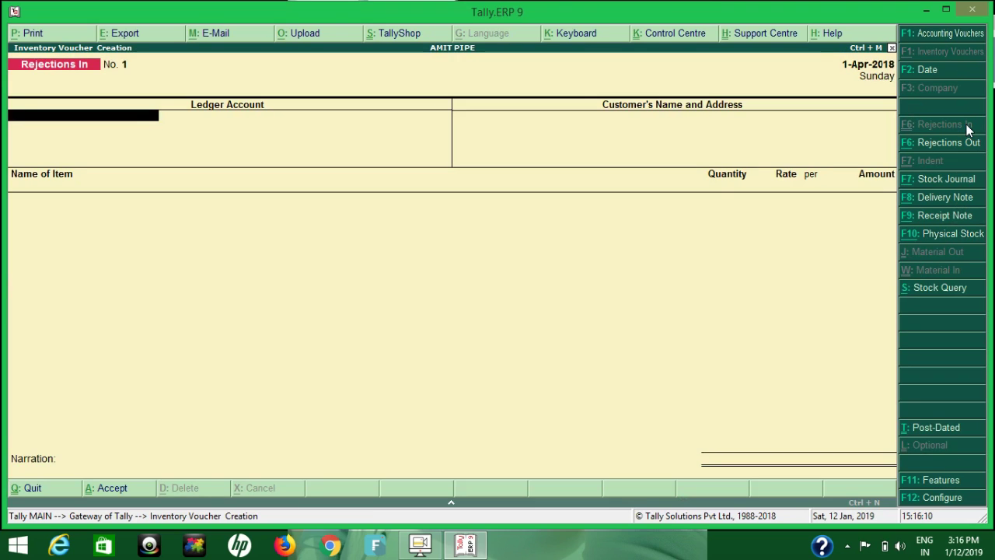
pyautogui.write('A')
pyautogui.press('Return')
pyautogui.press('Return')
pyautogui.press('Return')
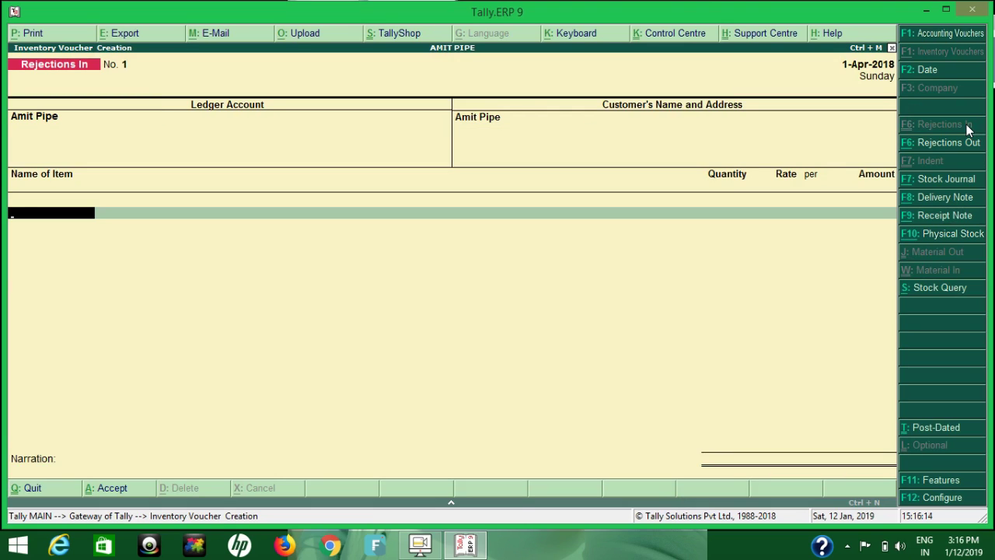
# Add 90 PCS of PEN at 1,000.00 against tracking number 1 and save the Rejections In voucher.
pyautogui.write('P')
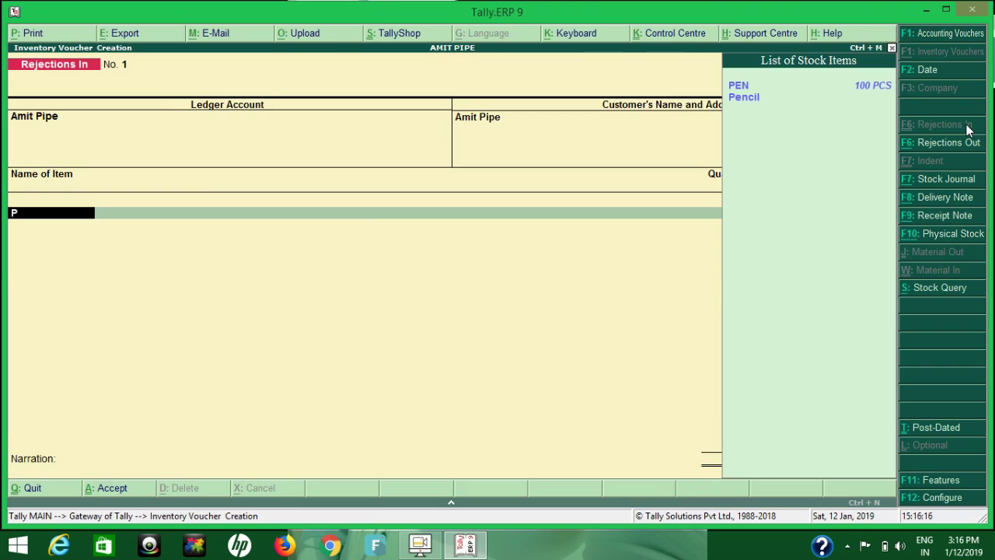
pyautogui.press('Return')
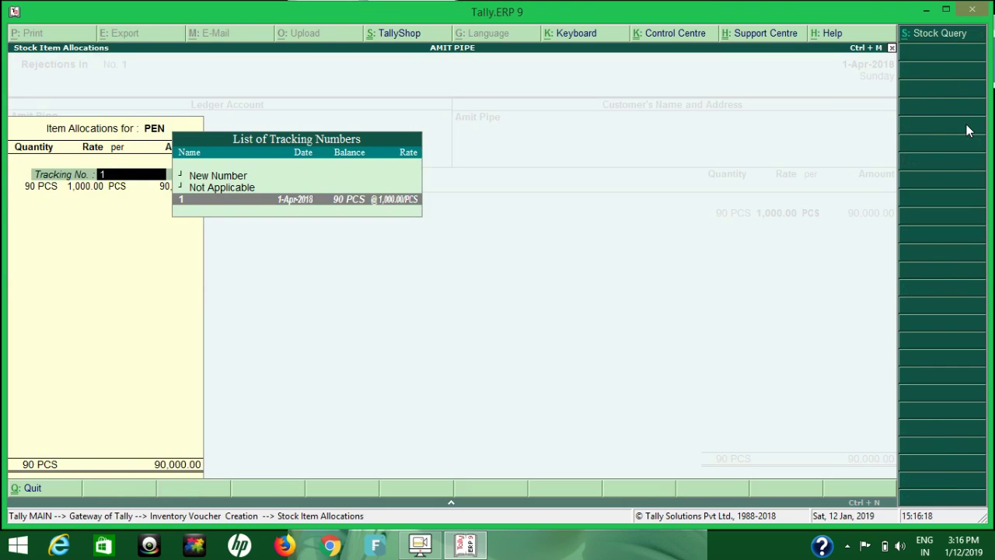
pyautogui.press('Return')
pyautogui.press('Return')
pyautogui.press('Return')
pyautogui.press('Return')
pyautogui.press('Return')
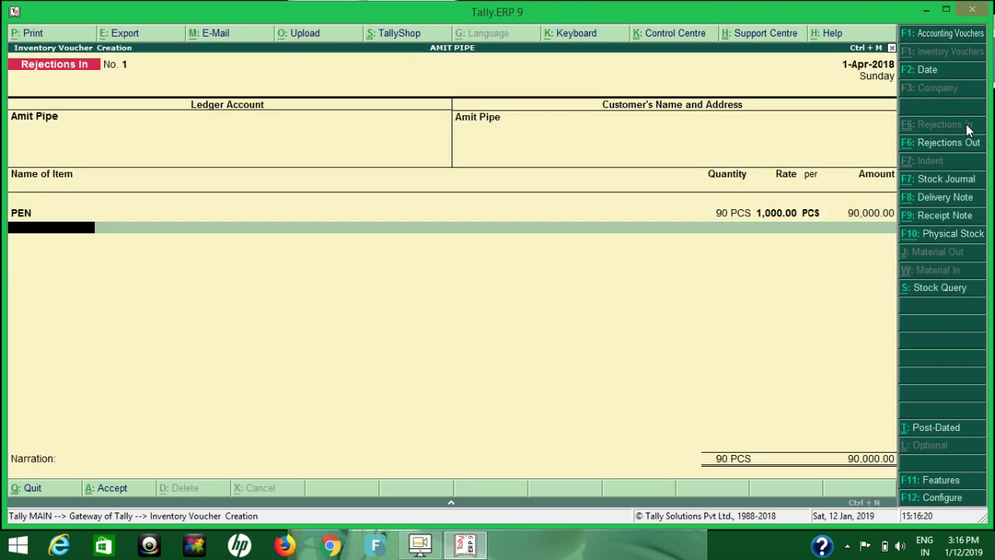
pyautogui.press('Return')
pyautogui.press('Return')
pyautogui.press('Return')
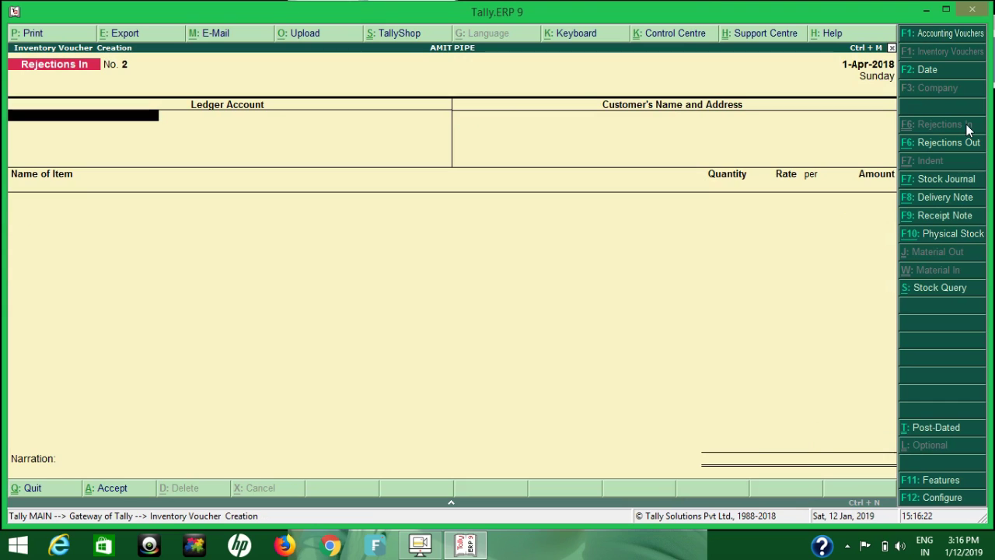
# Leave voucher entry and check PEN's April stock vouchers for the effect of the rejection.
pyautogui.press('Escape')
pyautogui.press('Return')
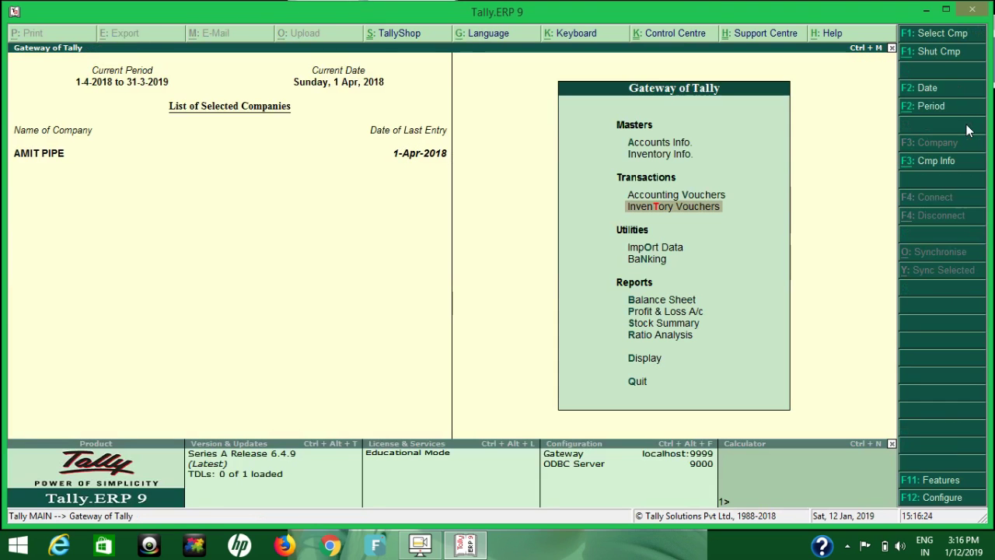
pyautogui.press('s')
pyautogui.press('Return')
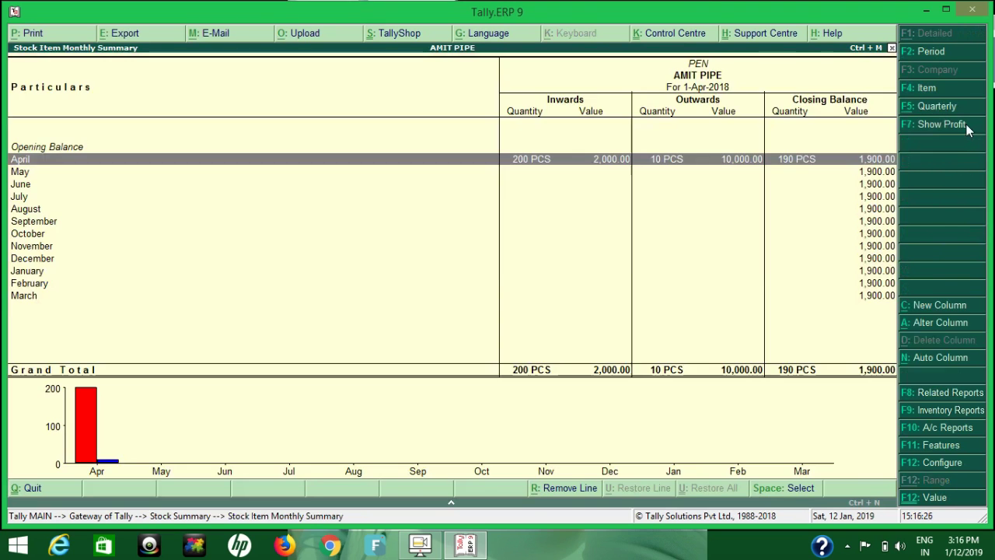
pyautogui.press('Return')
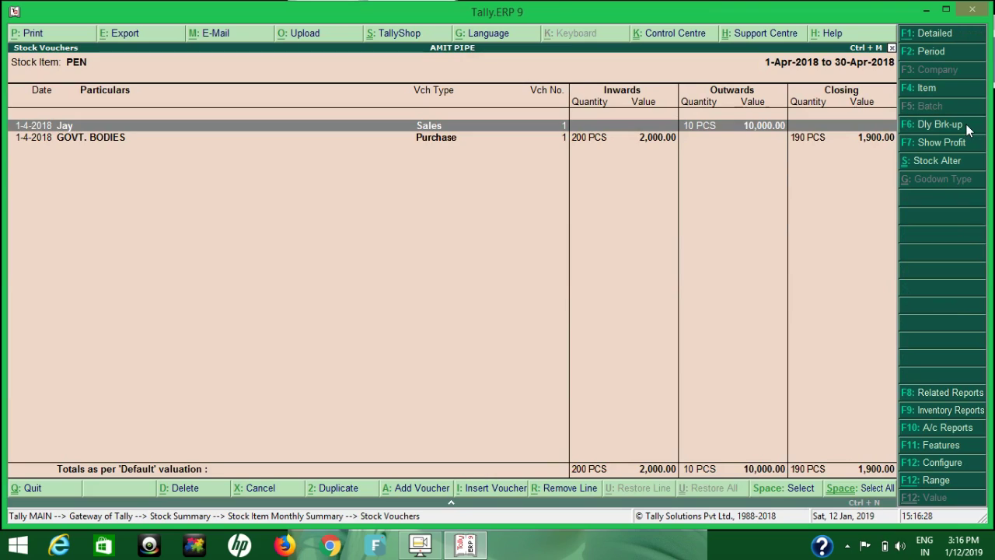